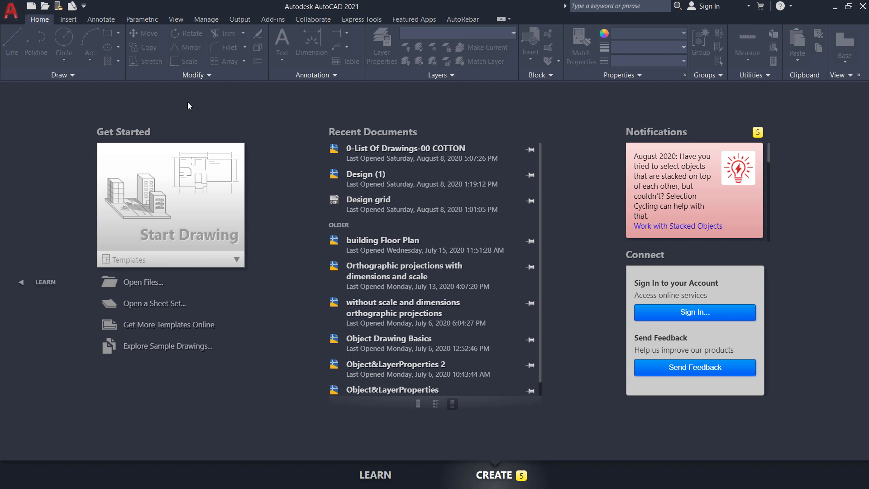
# Create a new drawing from the acad template.
pyautogui.click(11, 11)
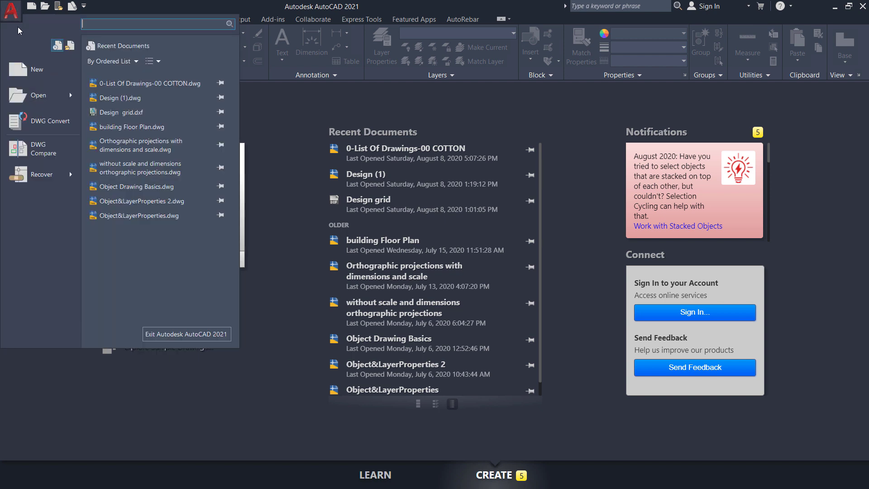
pyautogui.click(38, 70)
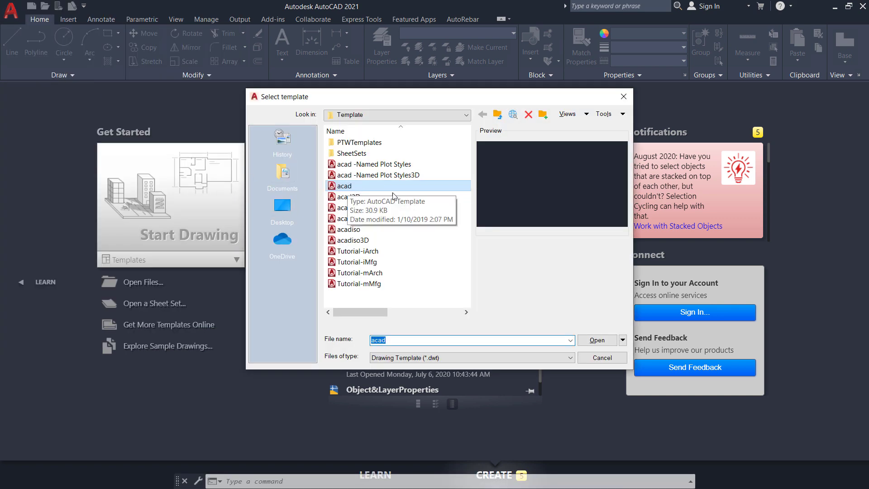
pyautogui.click(590, 343)
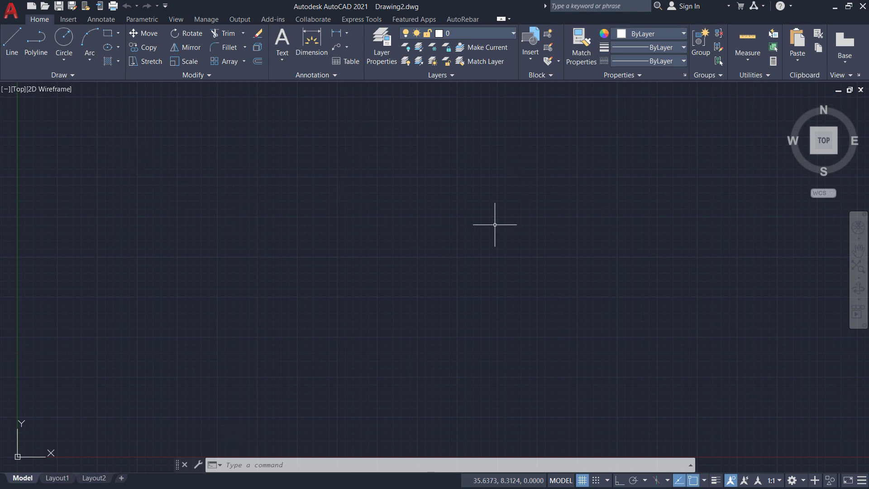
# Switch the workspace to 3D Modeling and close the floating toolbar over the drawing area.
pyautogui.click(798, 480)
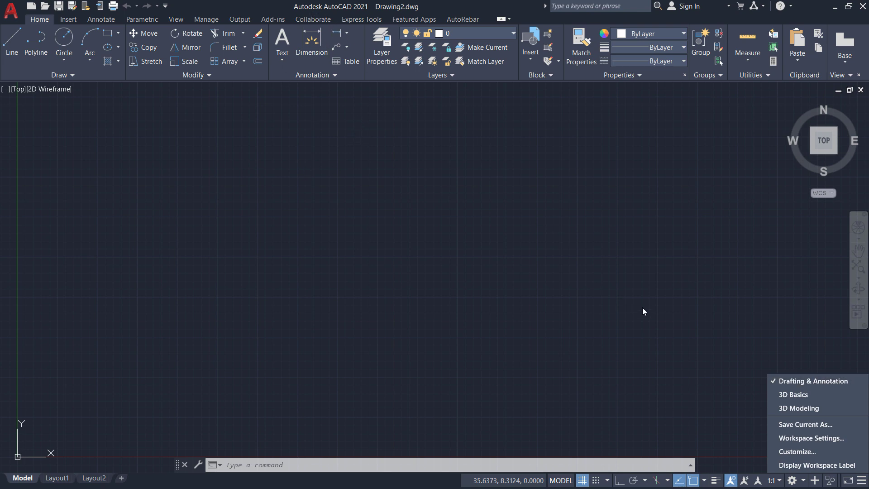
pyautogui.click(793, 411)
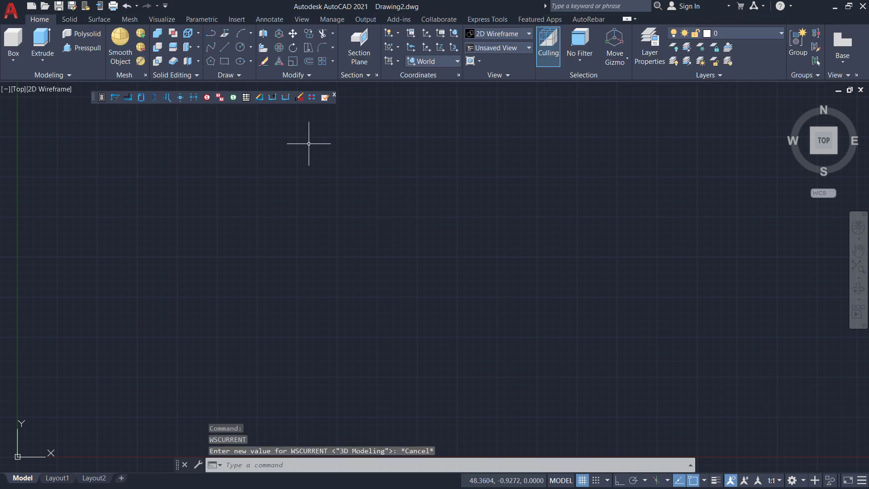
pyautogui.click(334, 94)
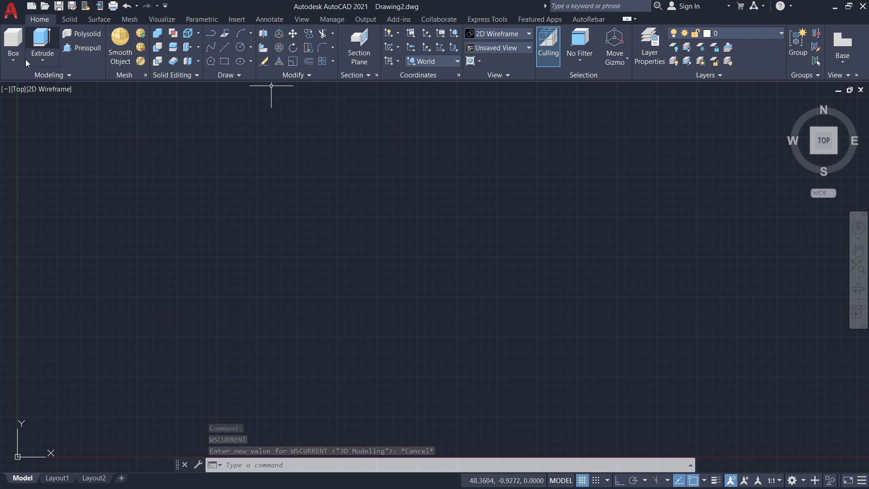
pyautogui.click(13, 62)
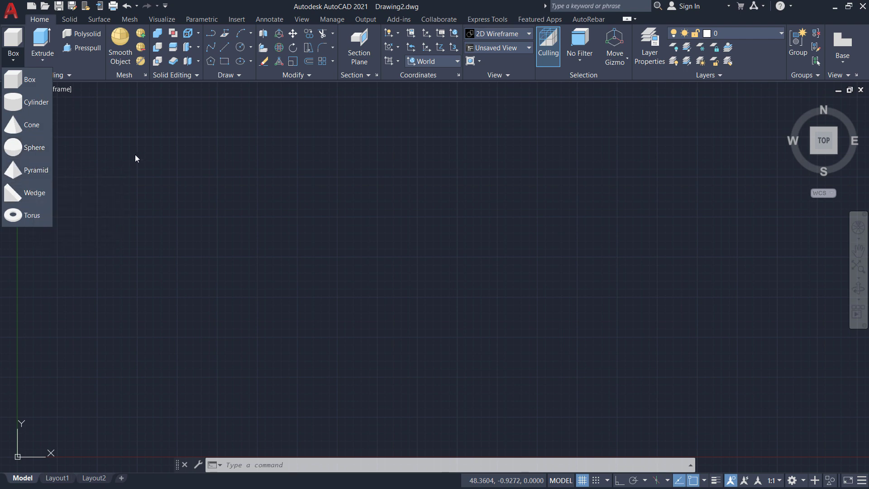
pyautogui.click(182, 151)
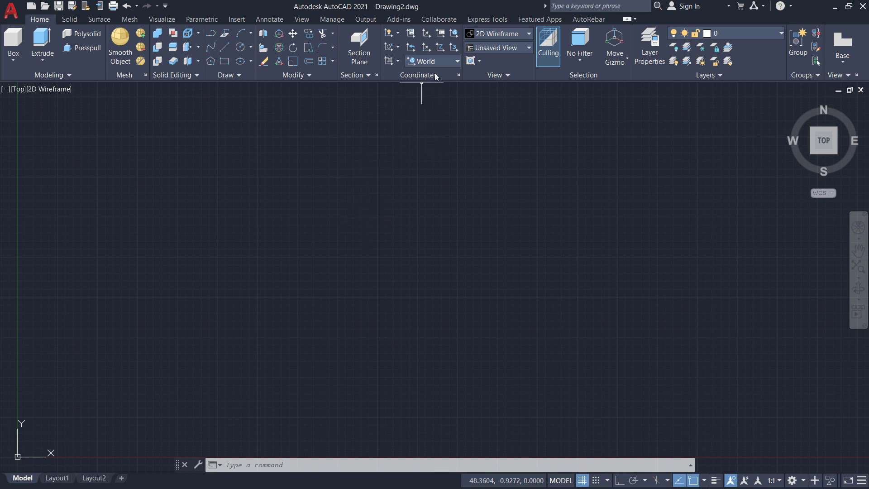
# Set the drawing view to SE Isometric.
pyautogui.click(510, 48)
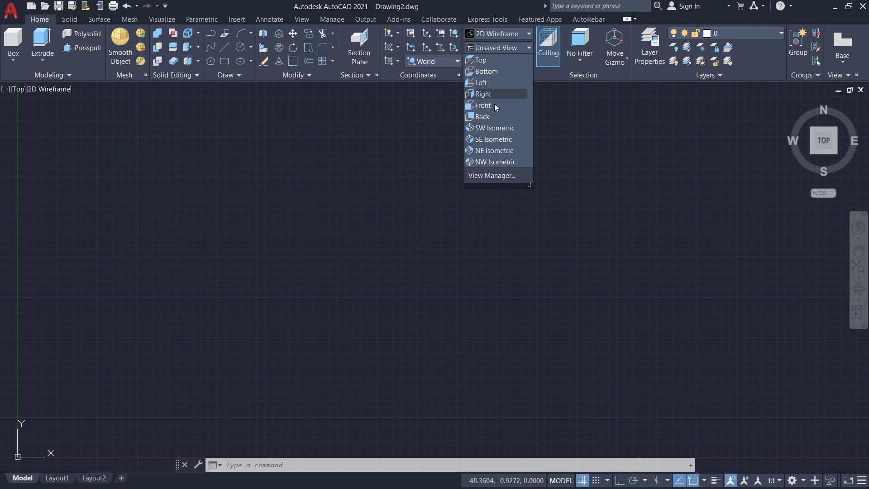
pyautogui.click(489, 139)
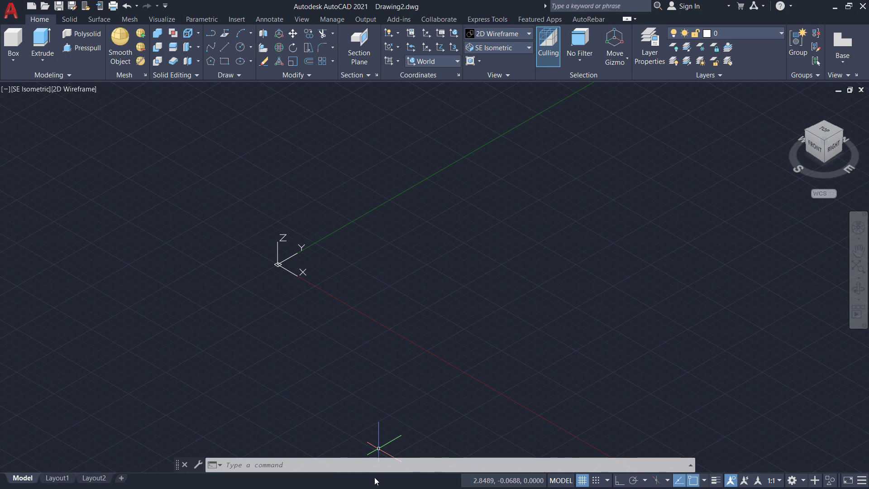
# Switch to Adobe Acrobat and examine the dimensioned bracket in 3D Introduction Lecture.pdf.
pyautogui.press('super')
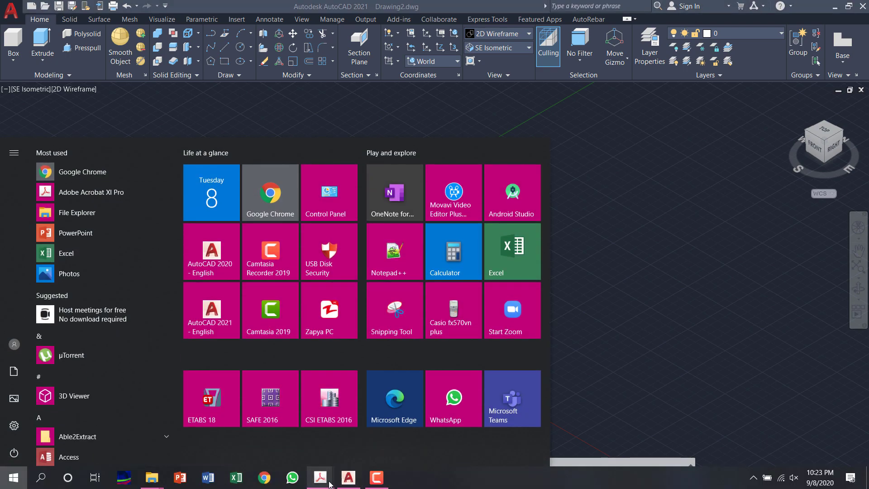
pyautogui.moveTo(320, 477)
pyautogui.click(350, 455)
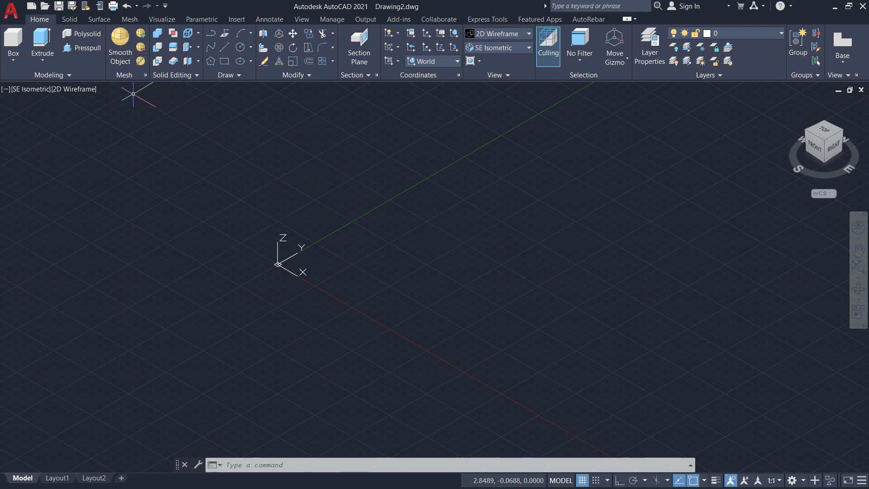
# Draw a rectangle 118 long and 44 wide near the origin, checking the base dimensions in the reference PDF in Adobe Acrobat.
pyautogui.click(225, 66)
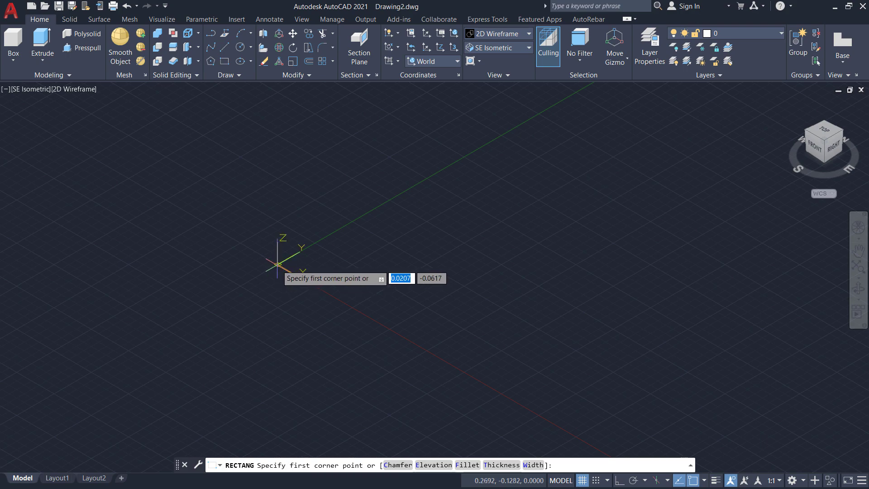
pyautogui.click(308, 247)
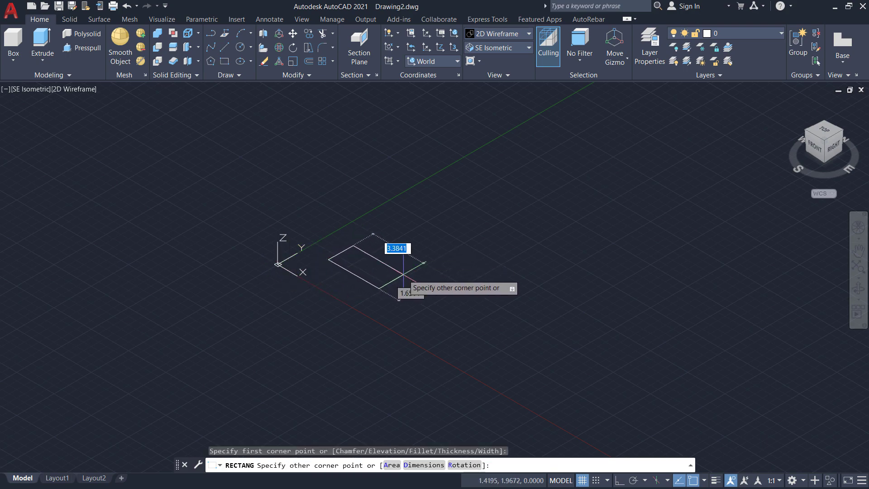
pyautogui.write('d')
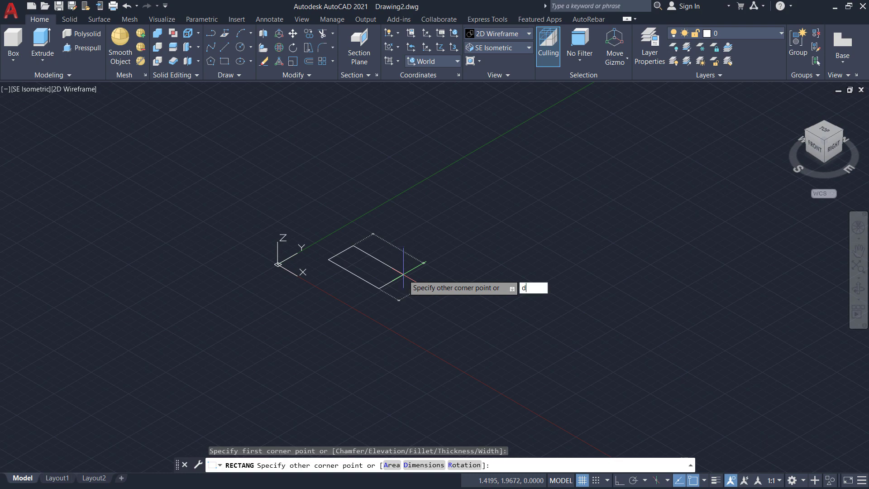
pyautogui.press('Return')
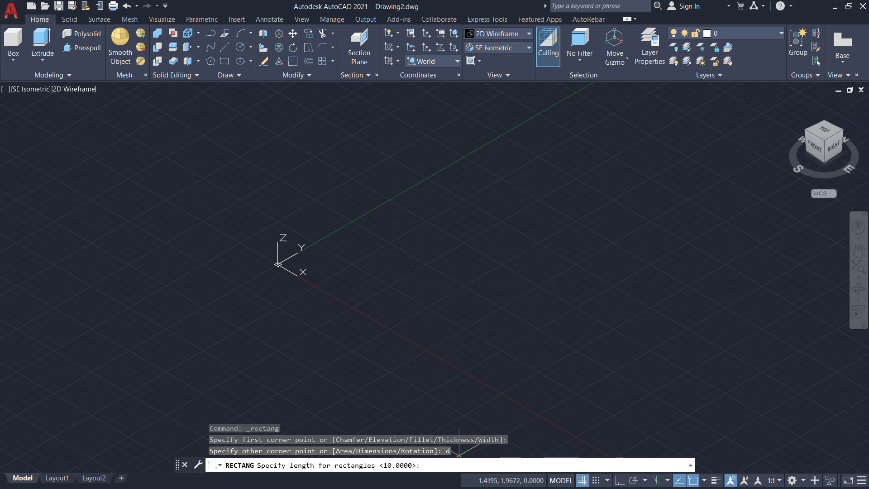
pyautogui.press('super')
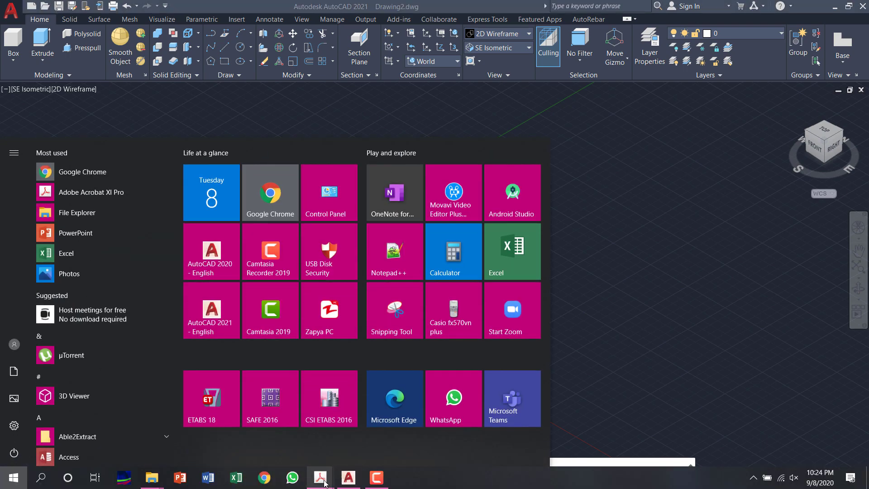
pyautogui.moveTo(320, 477)
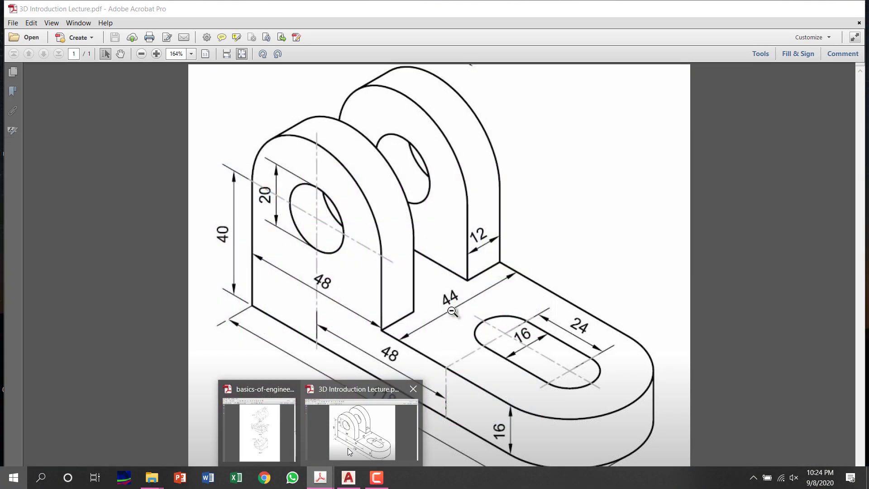
pyautogui.click(348, 447)
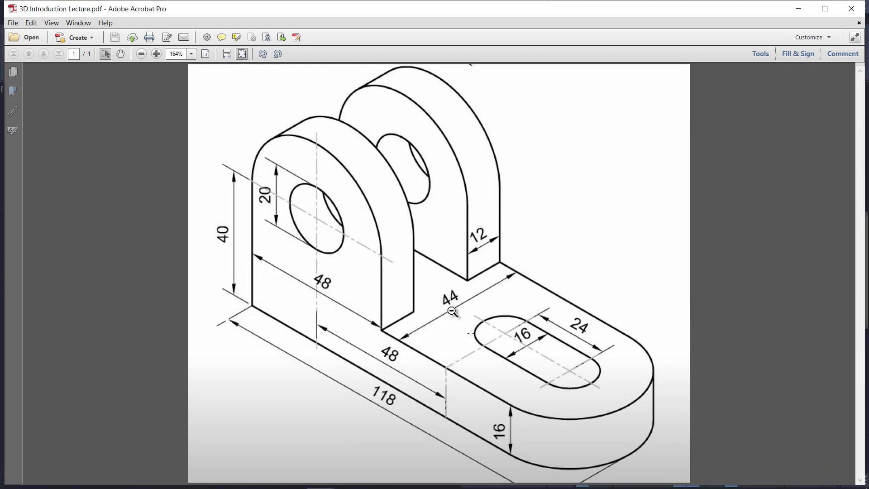
pyautogui.press('super')
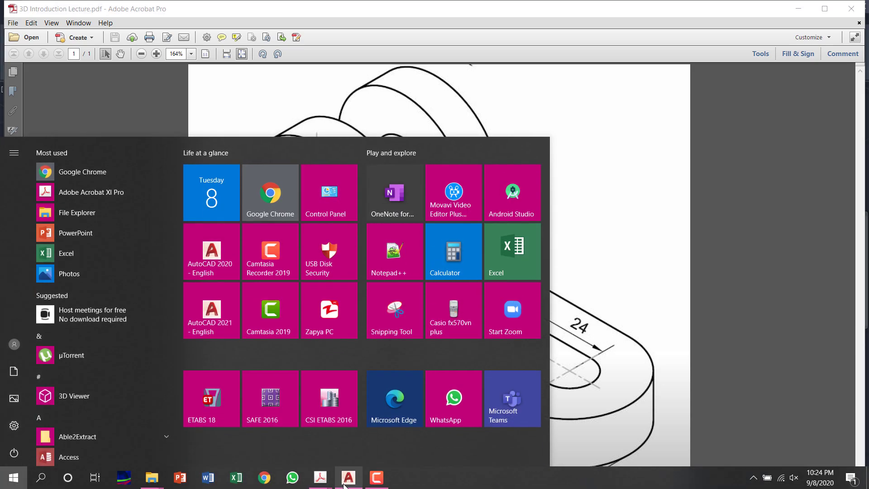
pyautogui.click(357, 478)
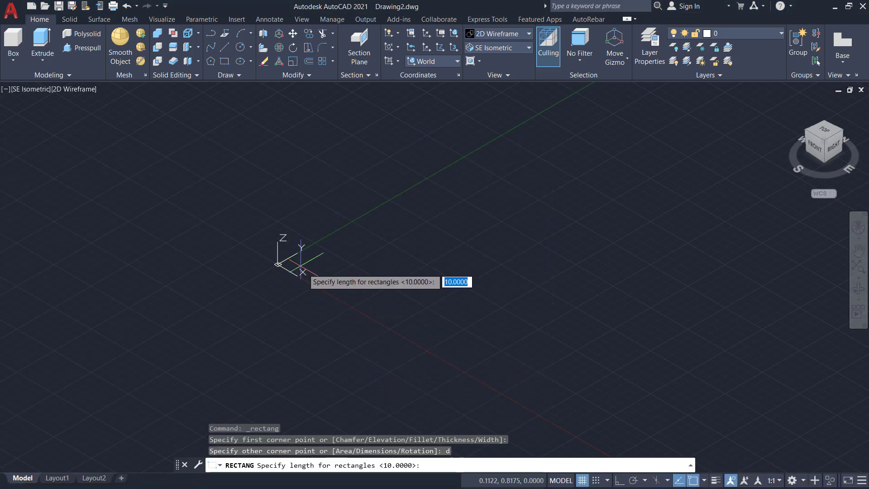
pyautogui.write('118')
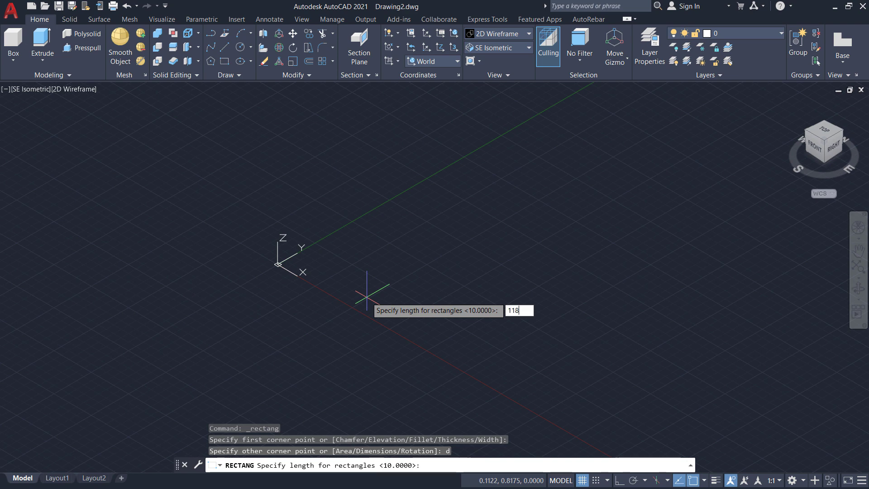
pyautogui.press('Return')
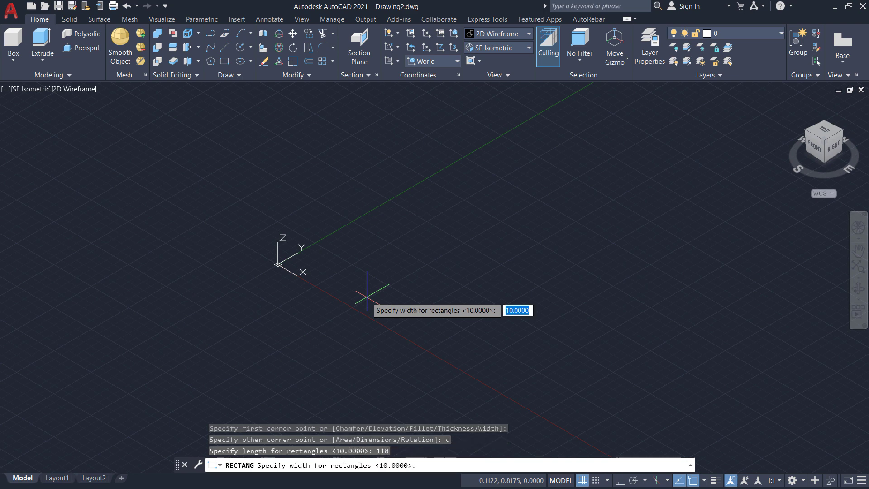
pyautogui.write('44')
pyautogui.press('Return')
pyautogui.scroll(-5, 443, 241)
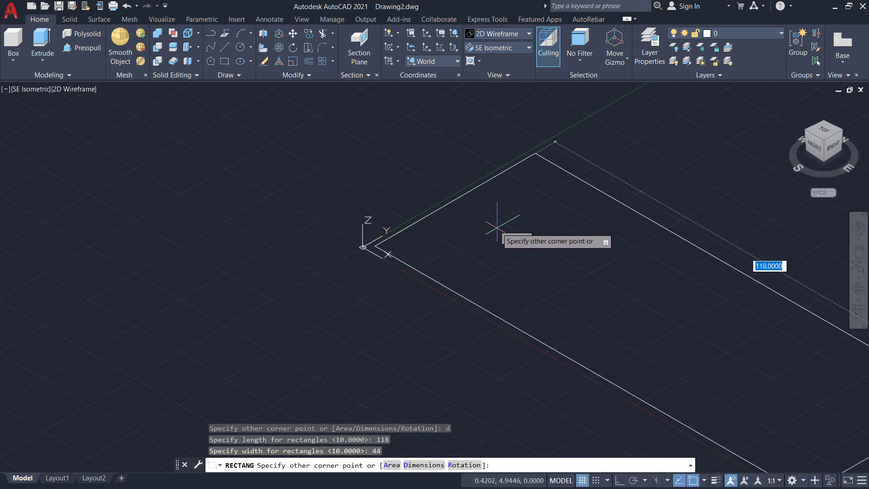
pyautogui.click(497, 226)
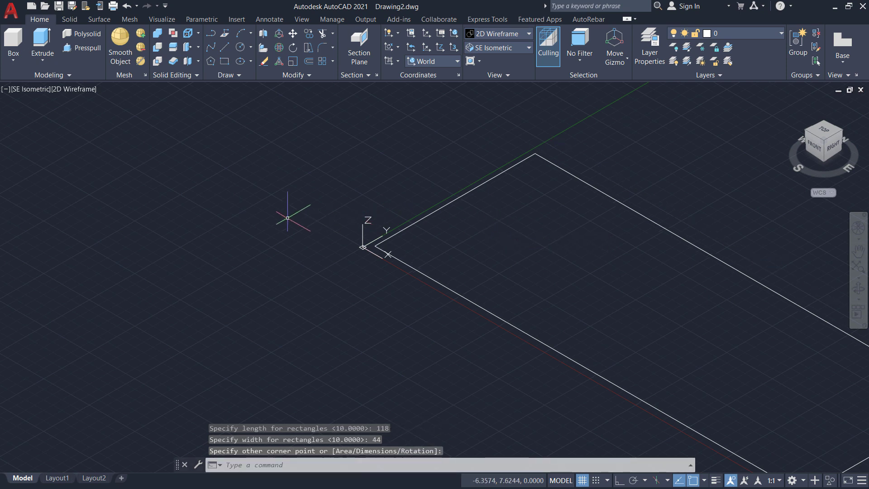
# Zoom to the full extent of the drawing and inspect the rectangle as one object.
pyautogui.write('Z')
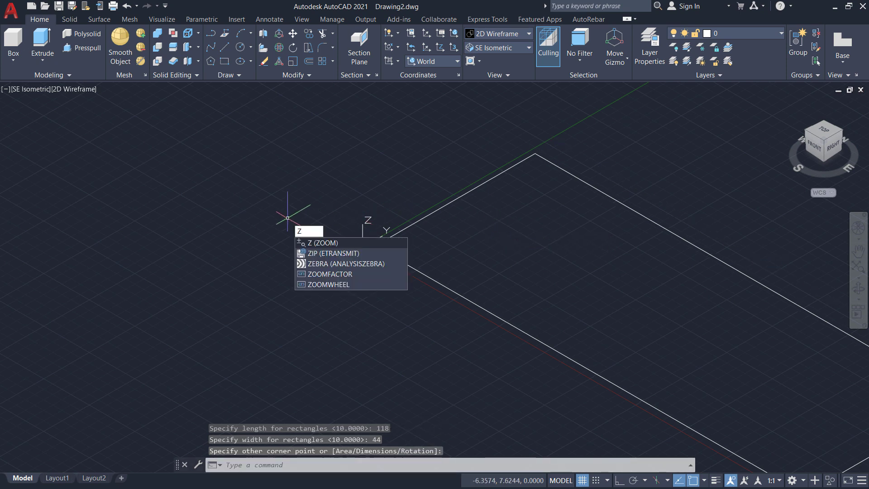
pyautogui.press('Return')
pyautogui.write('a')
pyautogui.press('Return')
pyautogui.scroll(-2, 270, 294)
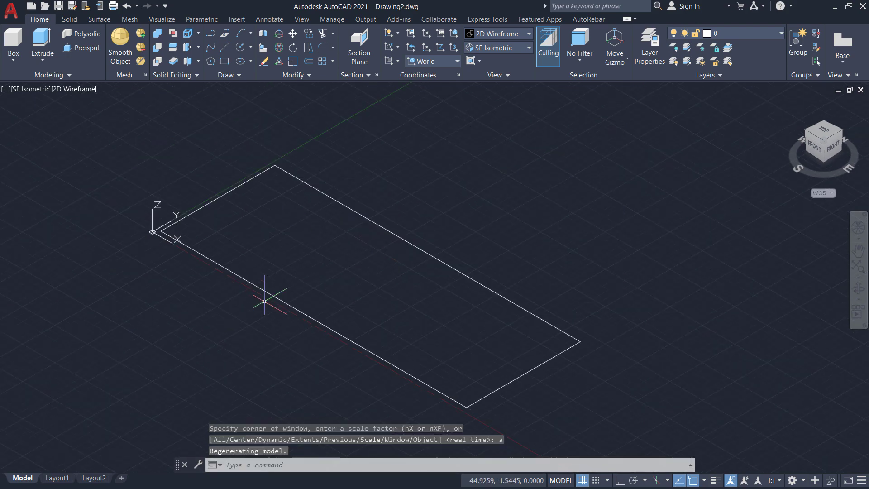
pyautogui.scroll(-2, 376, 167)
pyautogui.scroll(2, 283, 141)
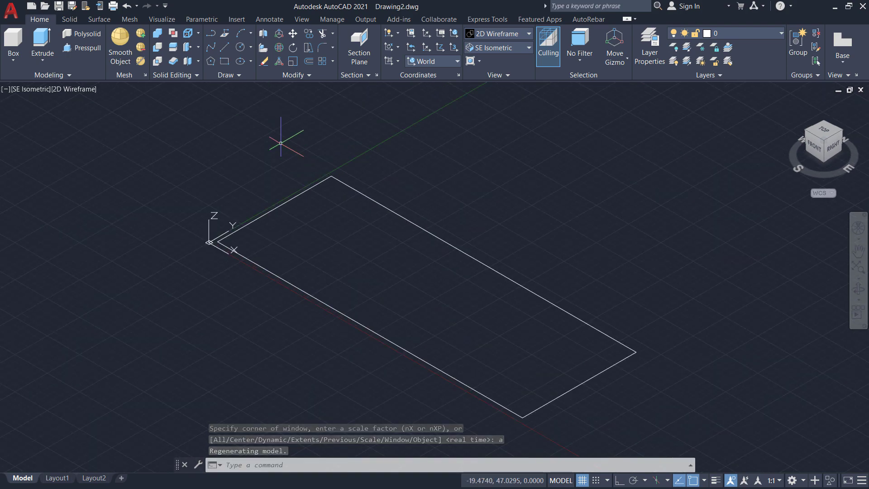
pyautogui.click(357, 190)
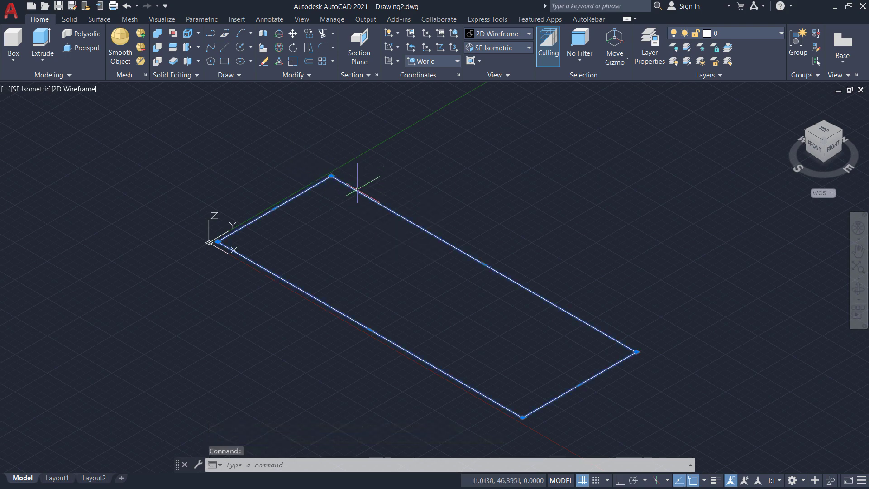
pyautogui.press('Escape')
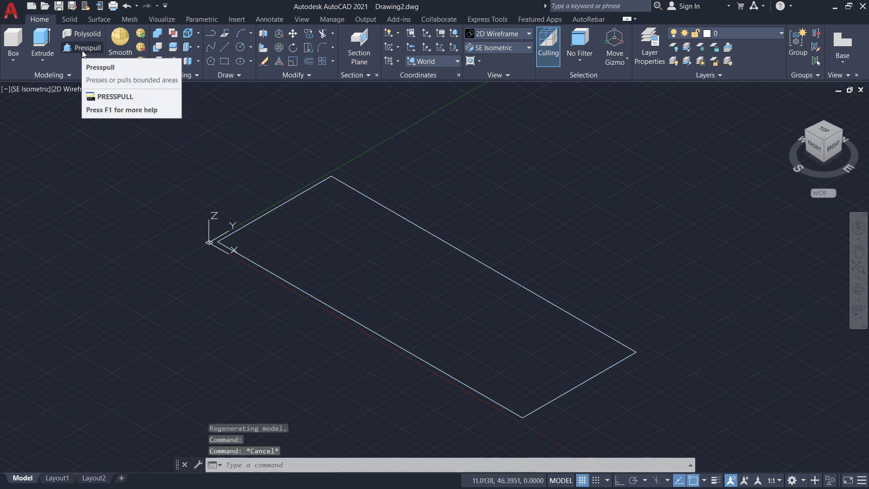
# Presspull the 118 by 44 rectangle upward by 16, checking the base thickness in the reference PDF in Adobe Acrobat.
pyautogui.click(83, 50)
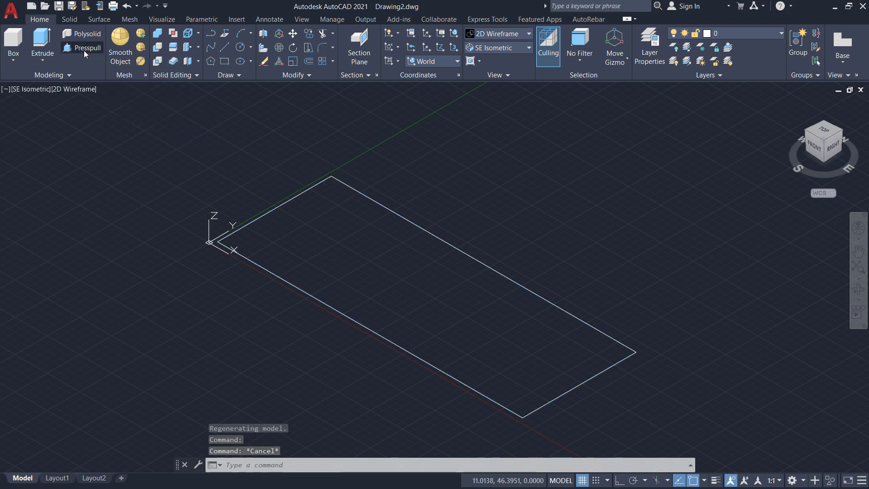
pyautogui.click(362, 194)
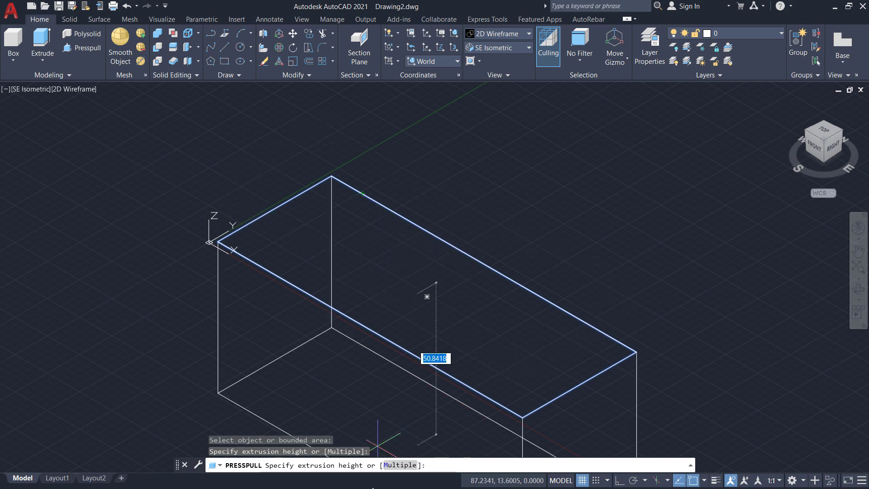
pyautogui.press('super')
pyautogui.moveTo(321, 481)
pyautogui.click(369, 421)
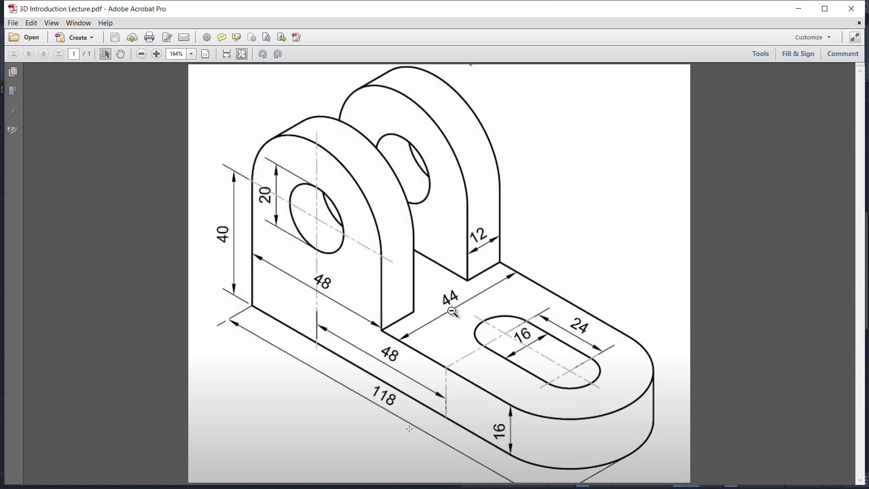
pyautogui.click(344, 480)
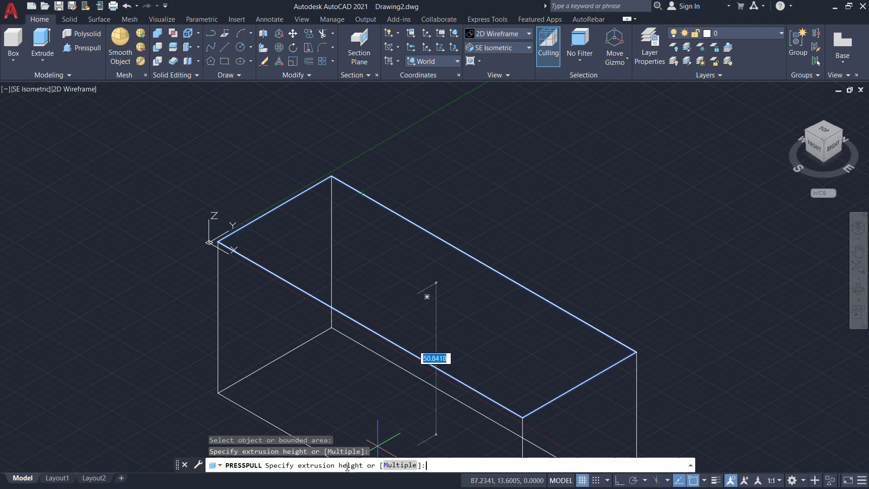
pyautogui.write('16')
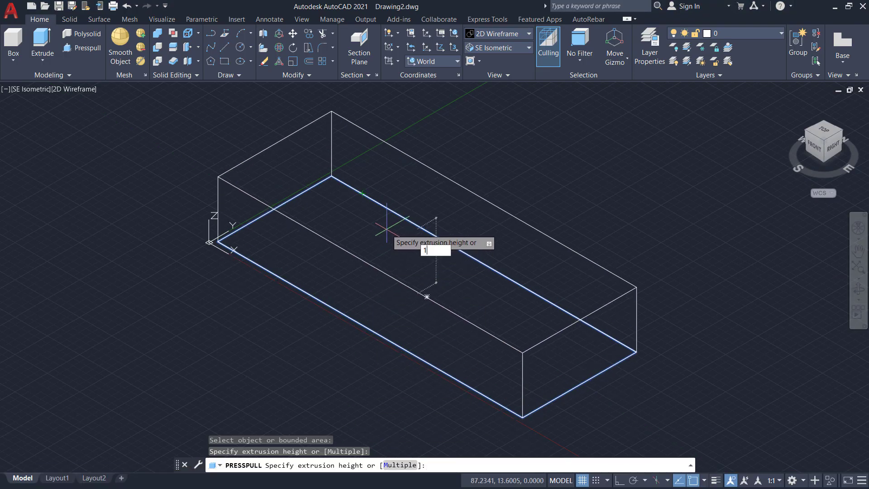
pyautogui.press('Return')
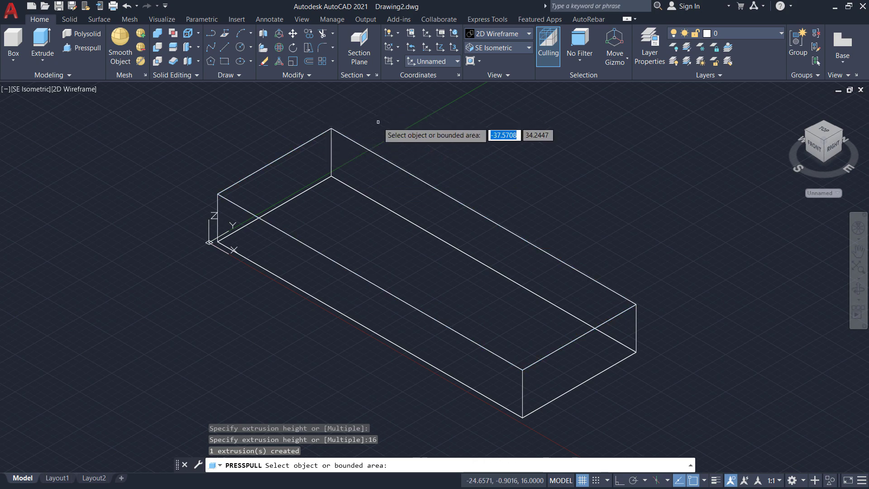
pyautogui.press('Return')
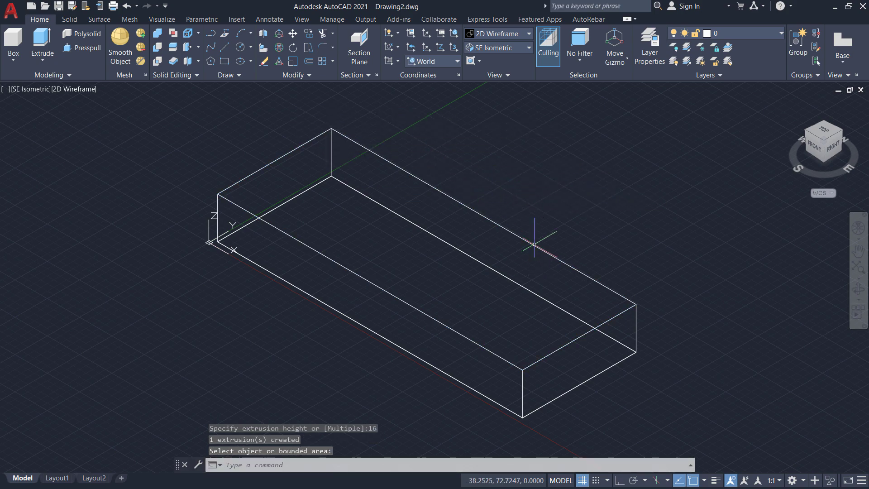
# Set the visual style to Shades of Gray.
pyautogui.click(500, 35)
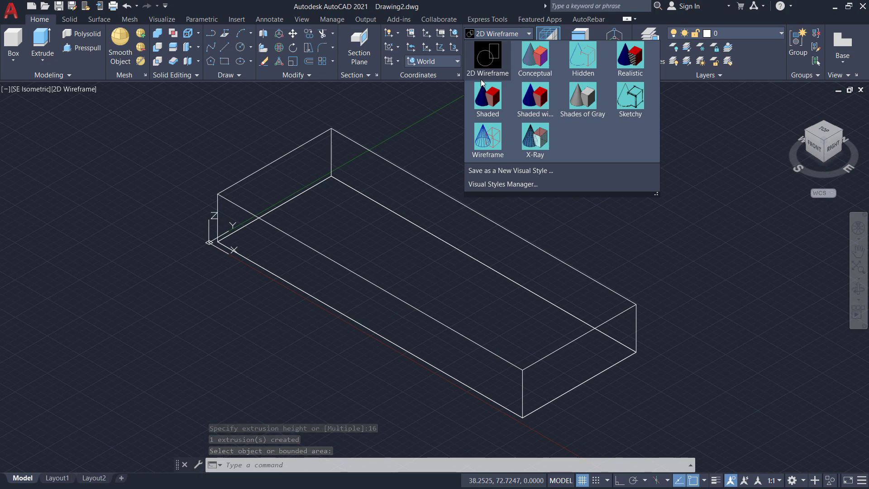
pyautogui.click(582, 103)
pyautogui.scroll(-2, 335, 245)
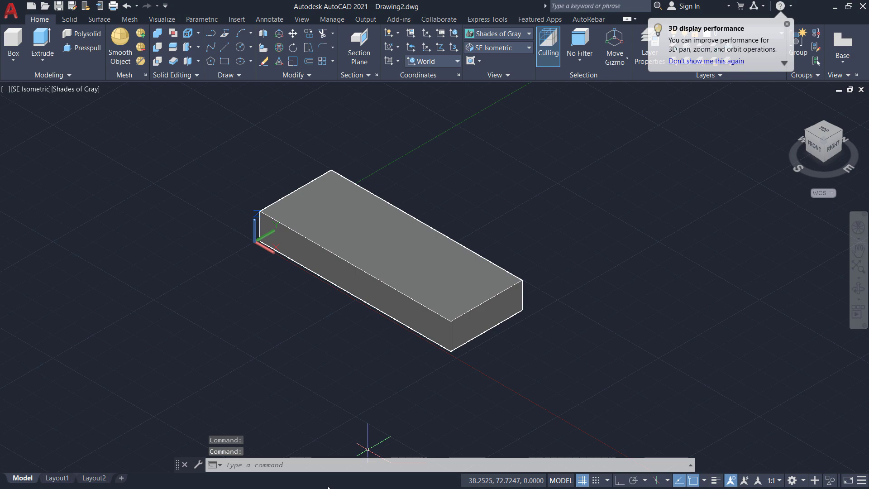
# Check the base's rounded end in the reference PDF in Adobe Acrobat, and in AutoCAD copy the block's front end face 22 inward along its length.
pyautogui.press('super')
pyautogui.moveTo(321, 477)
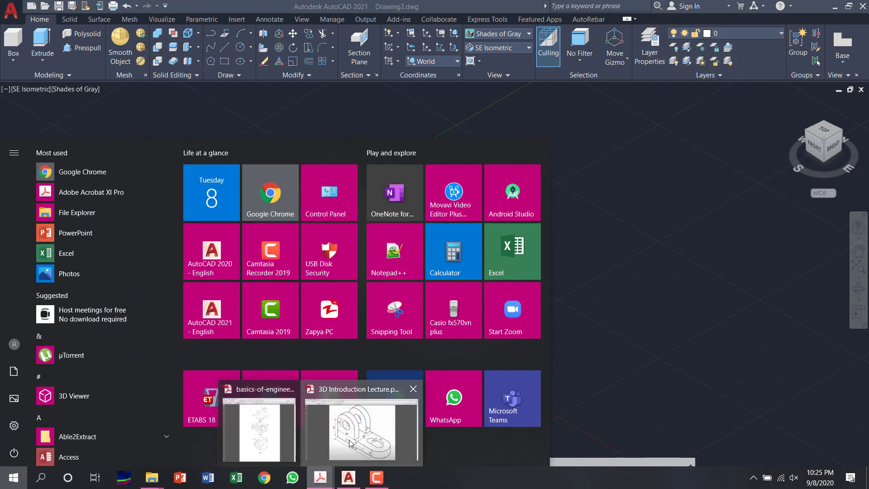
pyautogui.click(349, 443)
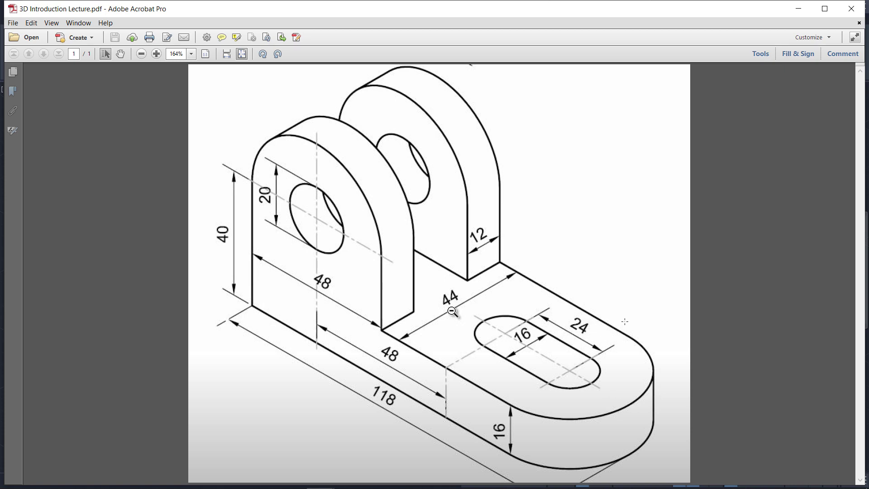
pyautogui.press('super')
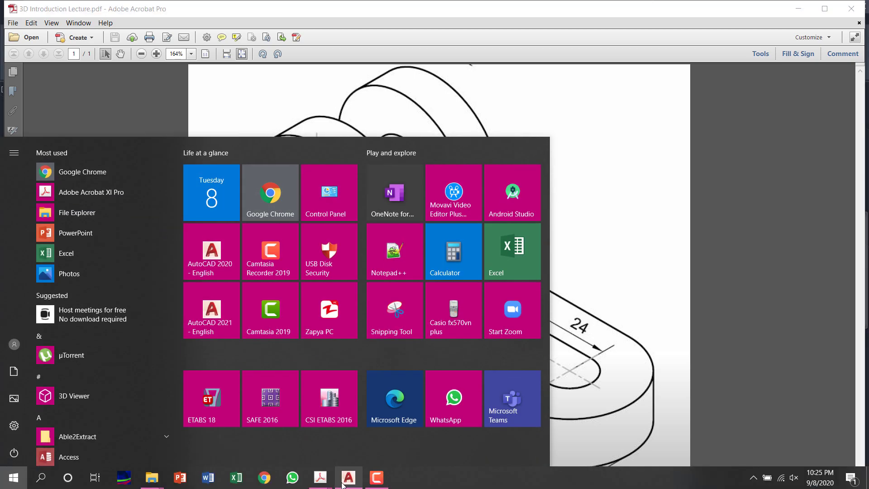
pyautogui.click(343, 479)
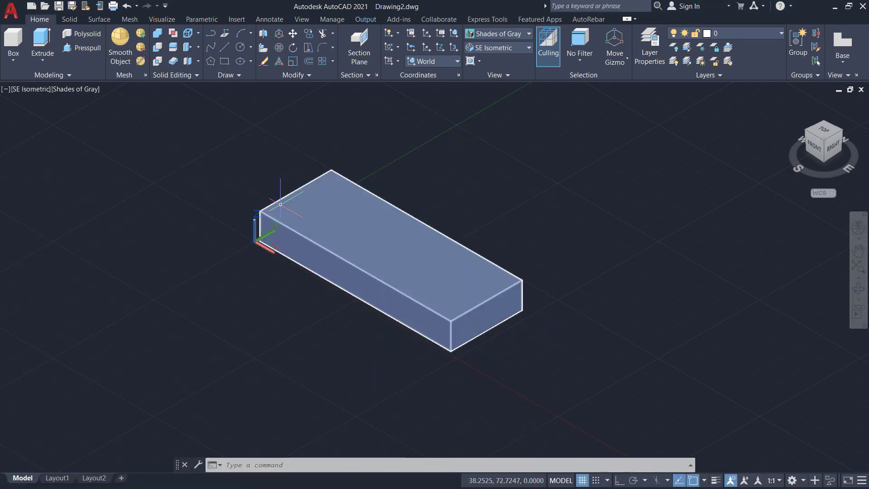
pyautogui.click(197, 47)
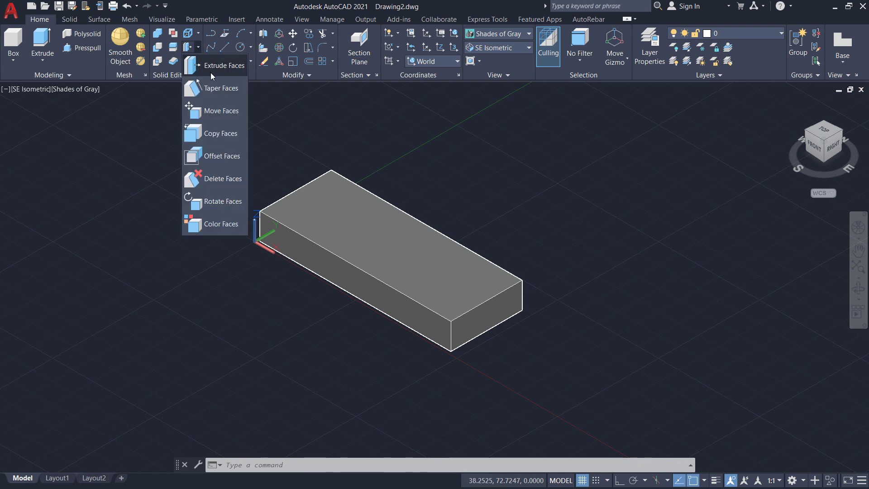
pyautogui.click(201, 131)
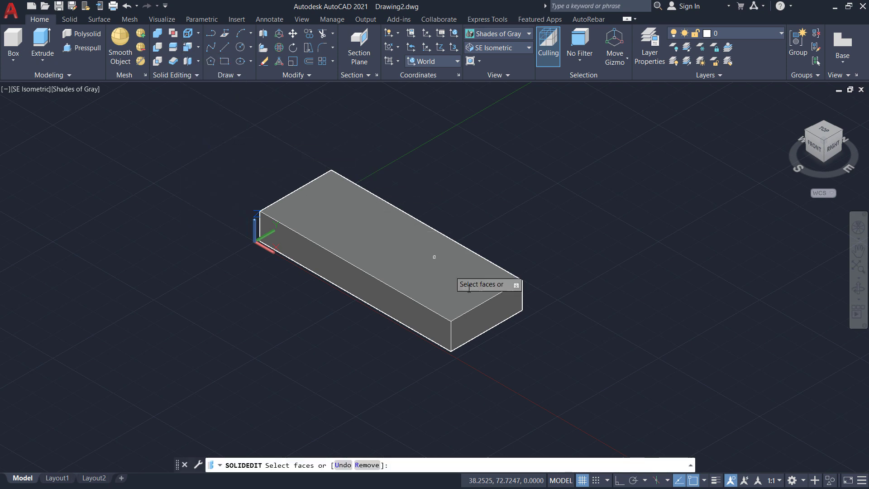
pyautogui.click(486, 319)
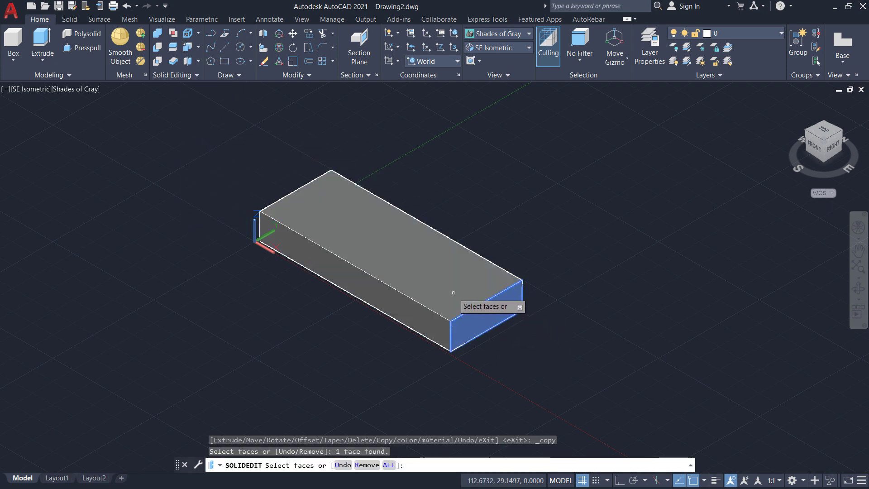
pyautogui.press('Return')
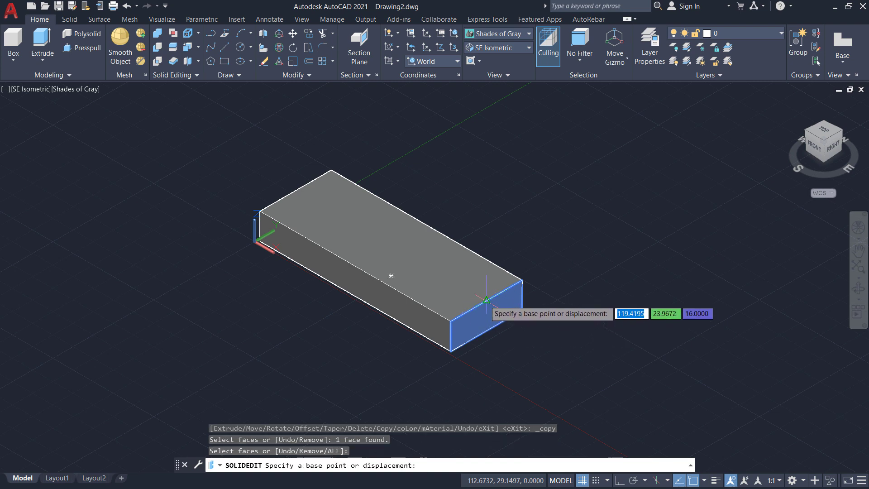
pyautogui.click(487, 301)
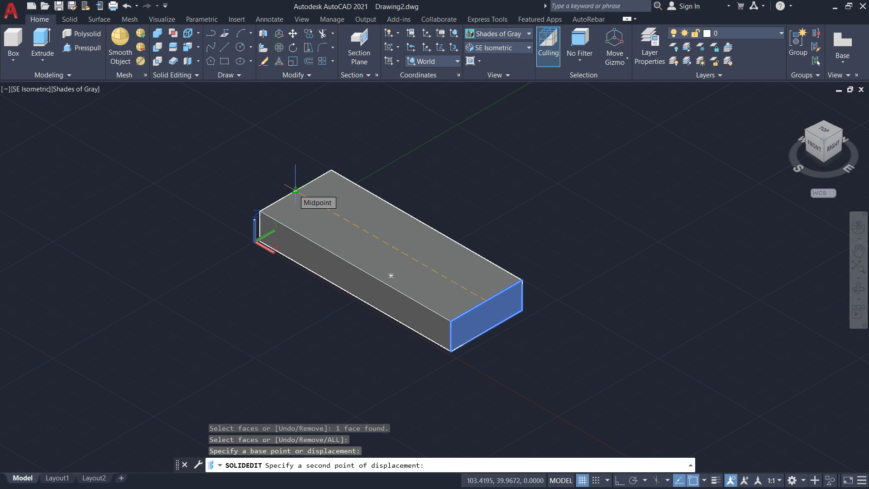
pyautogui.write('22')
pyautogui.press('Return')
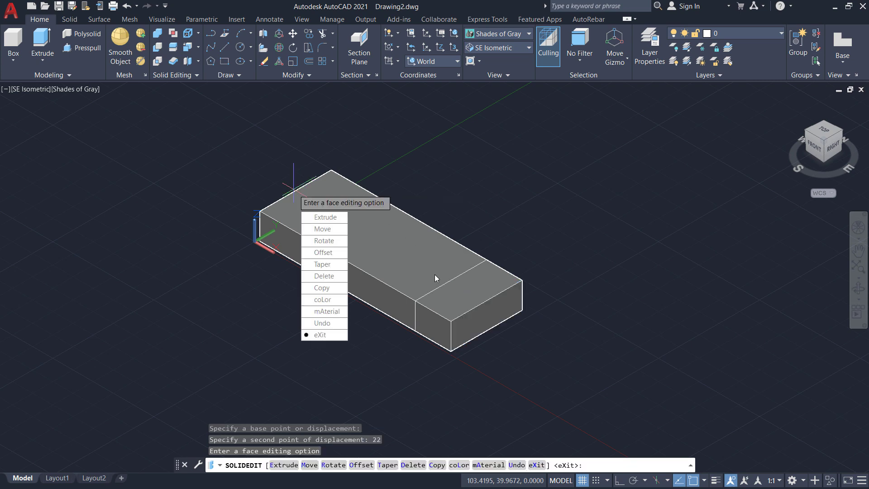
pyautogui.press('Return')
pyautogui.press('Return')
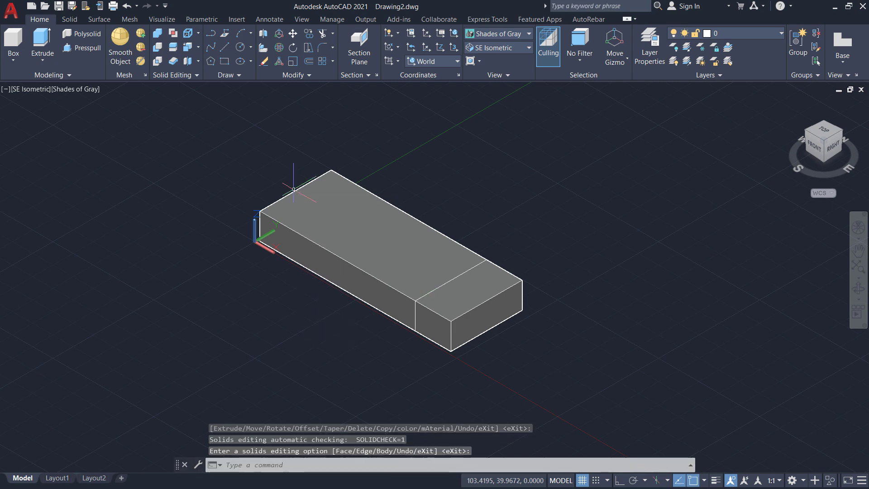
# Draw a circle of radius 22 on the top face, centred on the copied face's upper edge and reaching the end edge's midpoint.
pyautogui.click(240, 47)
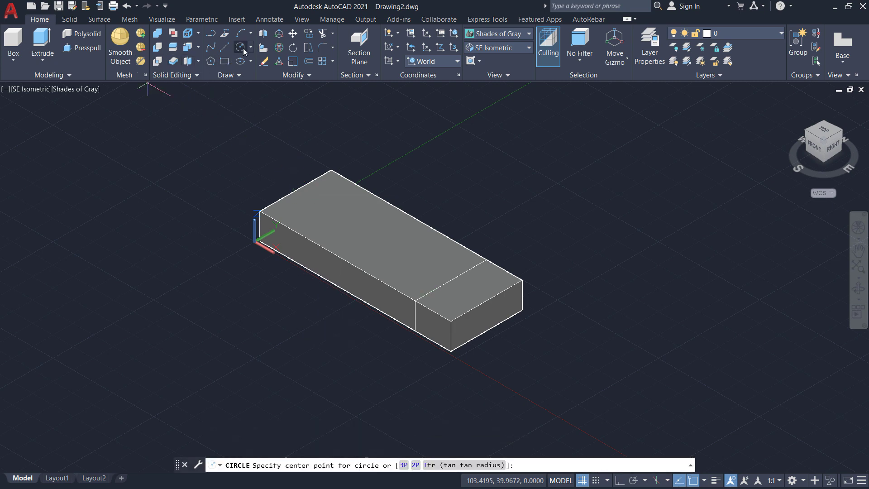
pyautogui.click(455, 278)
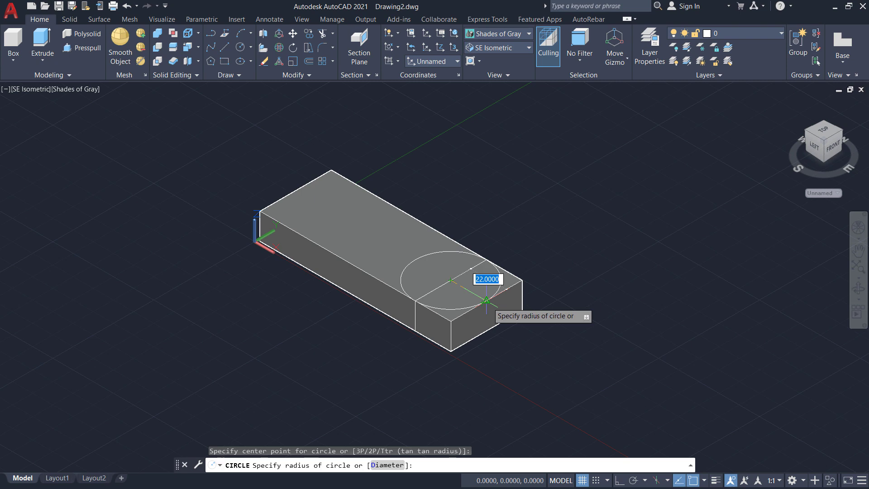
pyautogui.click(489, 301)
pyautogui.click(451, 262)
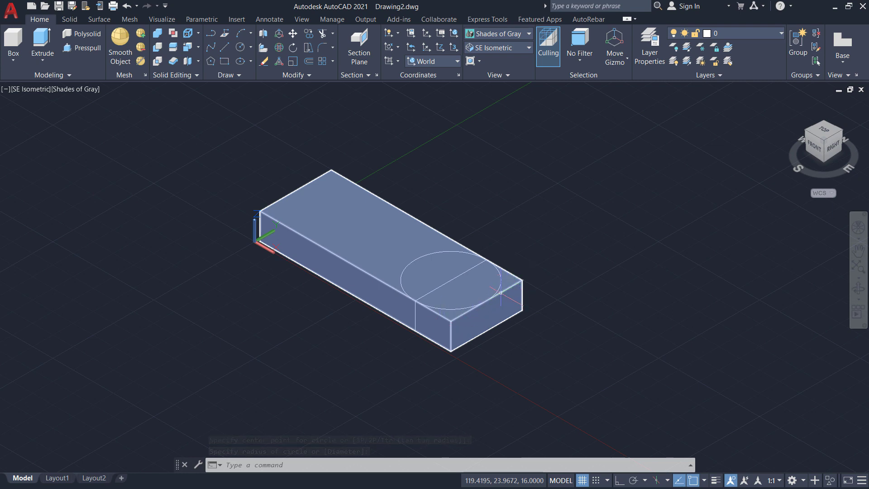
# Presspull the two corner areas outside the circle down through the base to cut a rounded end.
pyautogui.click(89, 48)
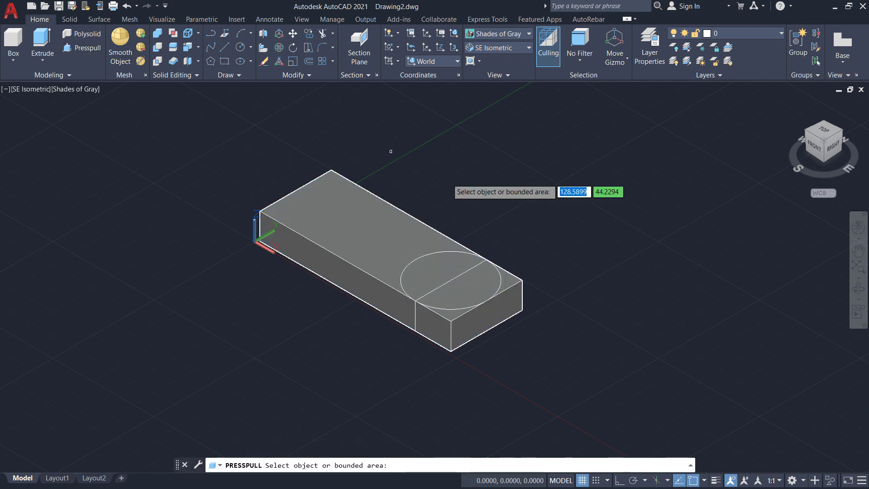
pyautogui.click(510, 283)
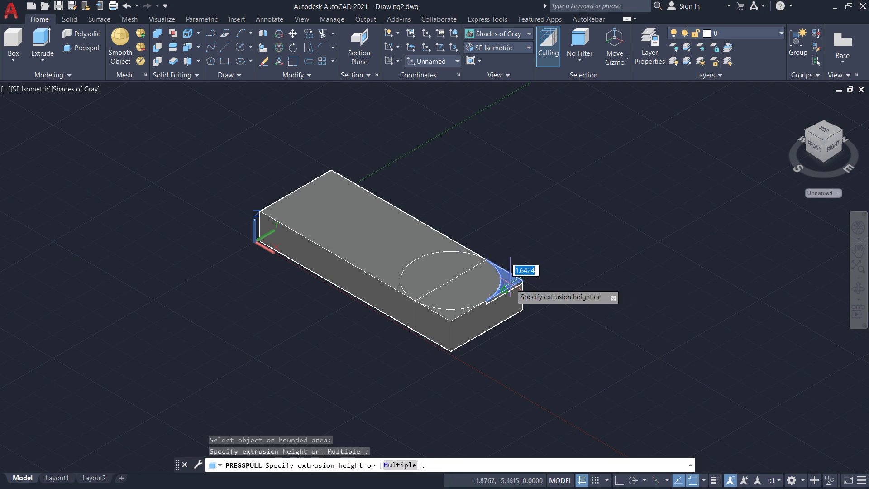
pyautogui.click(525, 351)
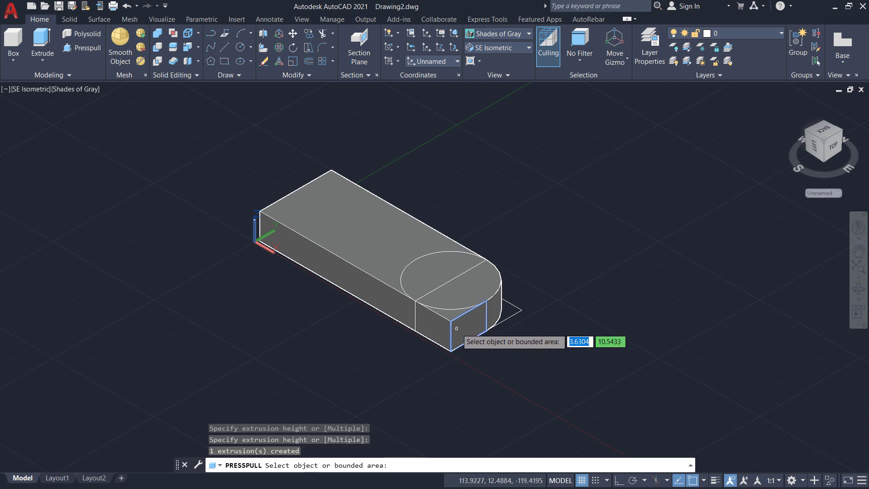
pyautogui.click(451, 311)
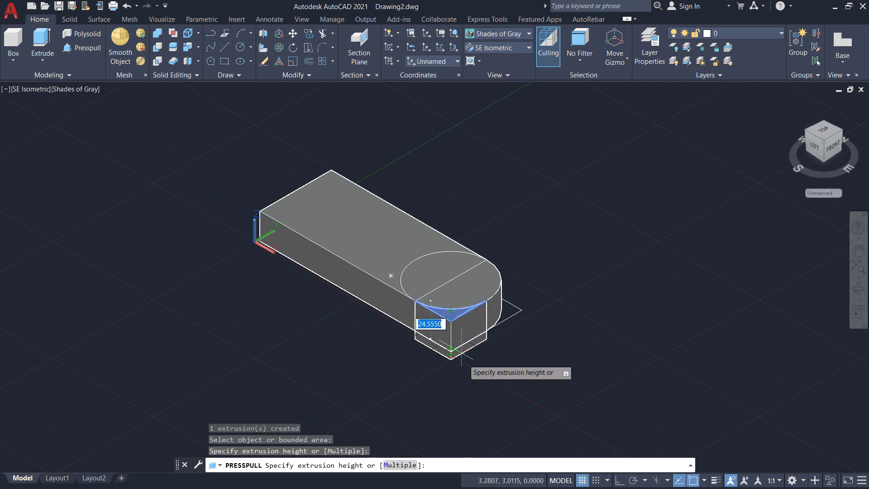
pyautogui.click(470, 392)
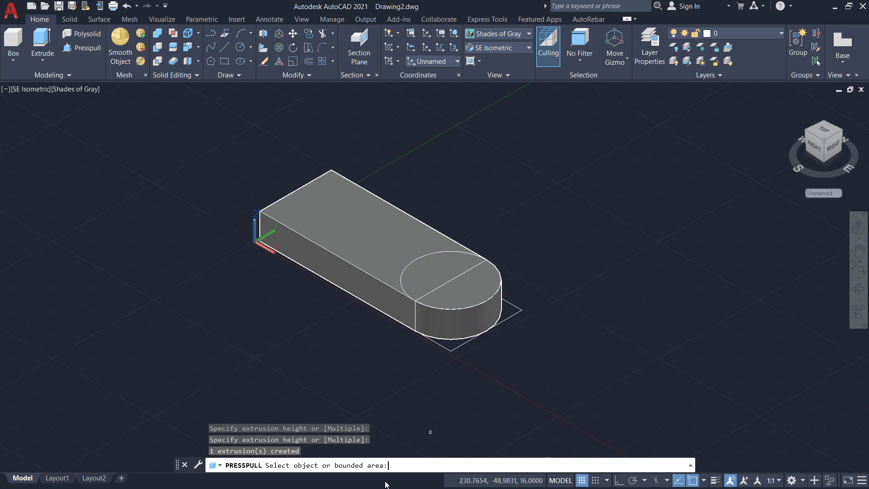
# Draw a circle of radius 8 concentric with the rounded end, checking the slot dimensions in the reference PDF in Adobe Acrobat.
pyautogui.press('super')
pyautogui.click(370, 450)
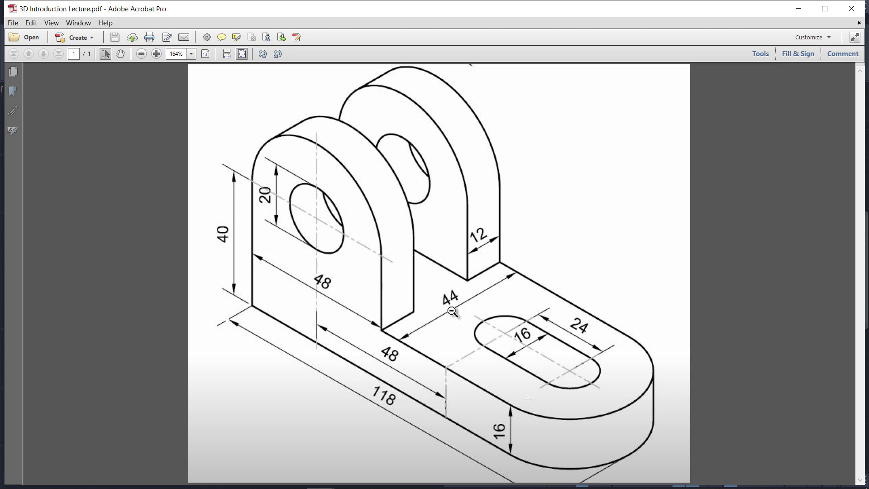
pyautogui.click(376, 476)
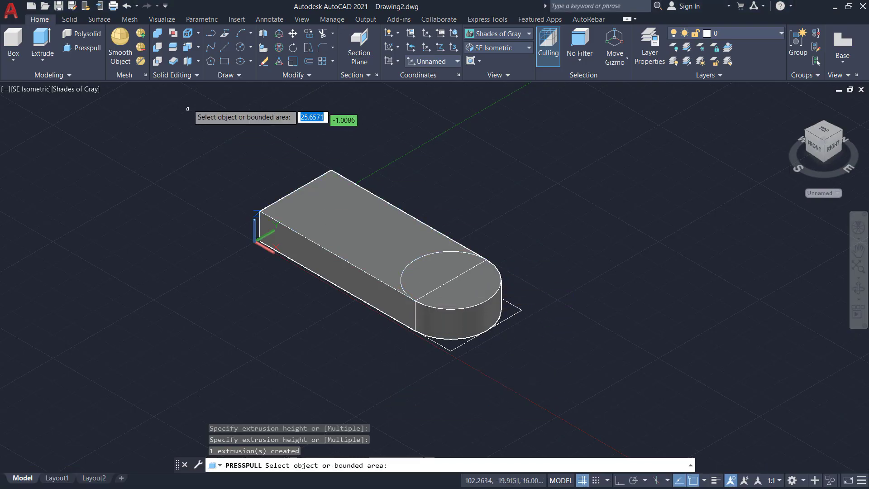
pyautogui.press('Escape')
pyautogui.click(240, 47)
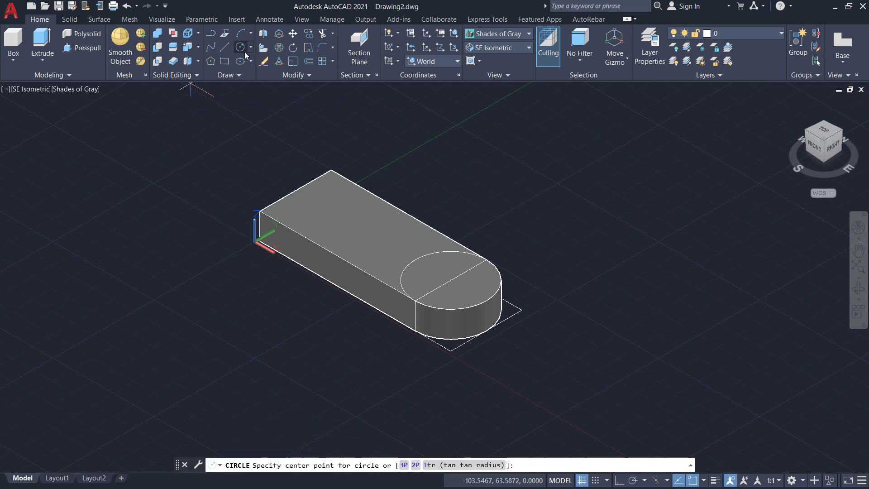
pyautogui.click(452, 280)
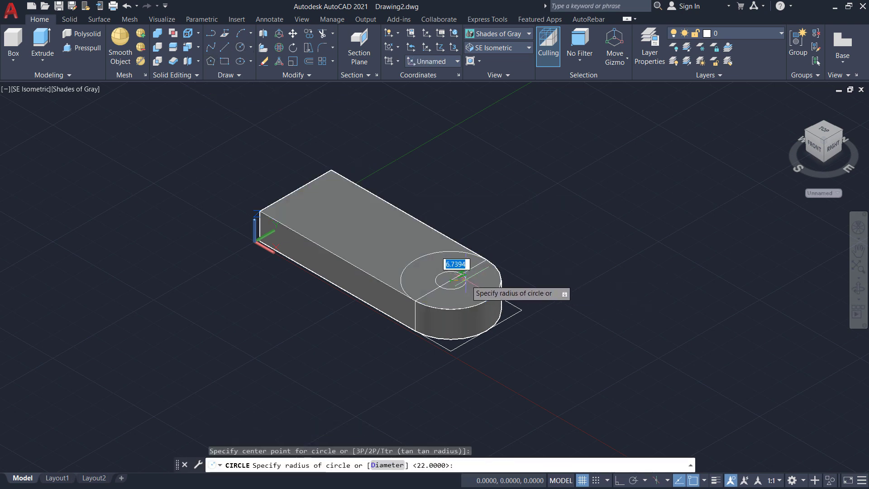
pyautogui.write('8')
pyautogui.press('Return')
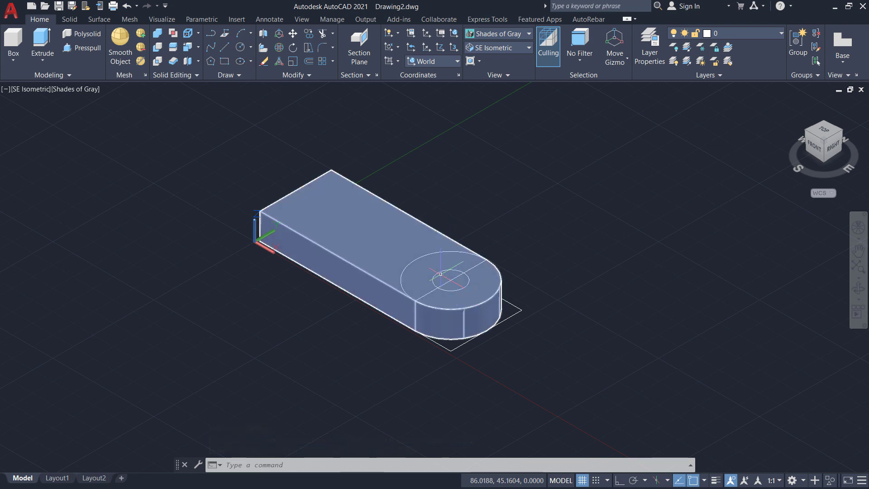
# Copy the radius 8 circle 24 inward along the length of the base.
pyautogui.click(439, 272)
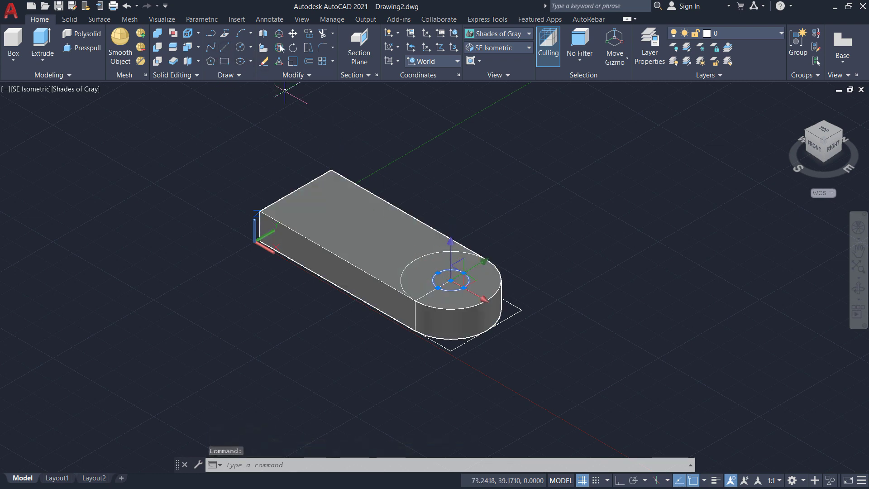
pyautogui.click(308, 34)
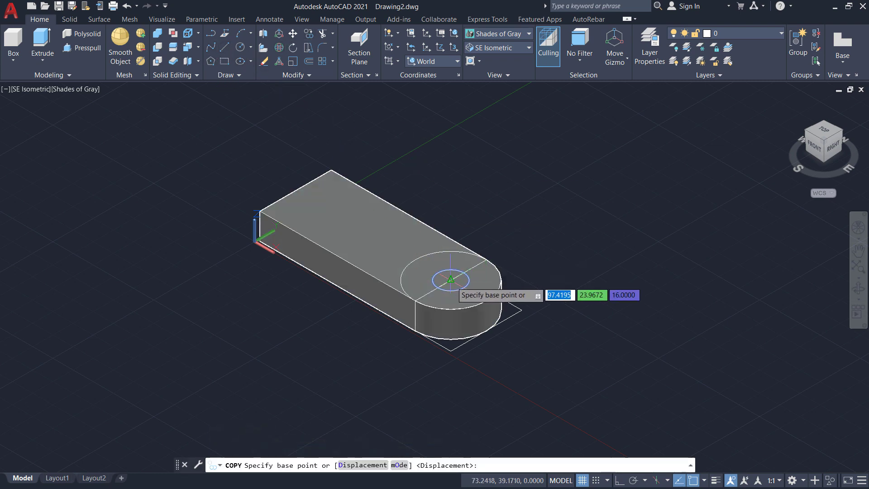
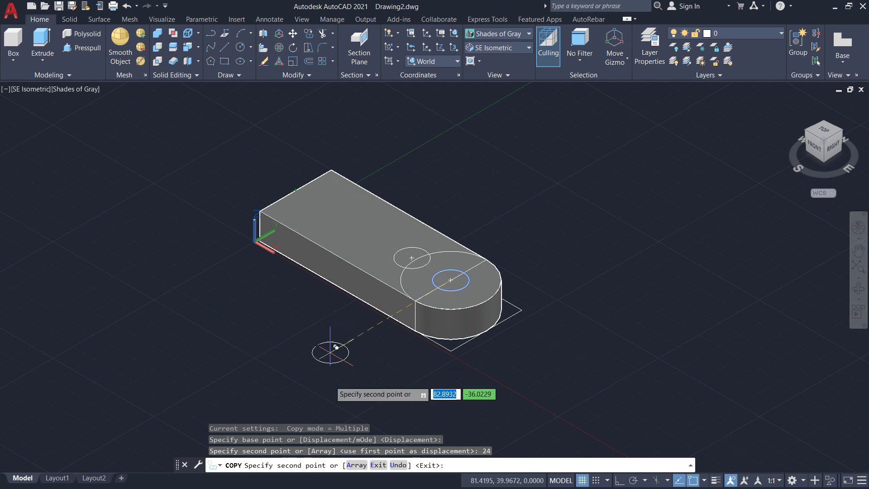
pyautogui.press('Escape')
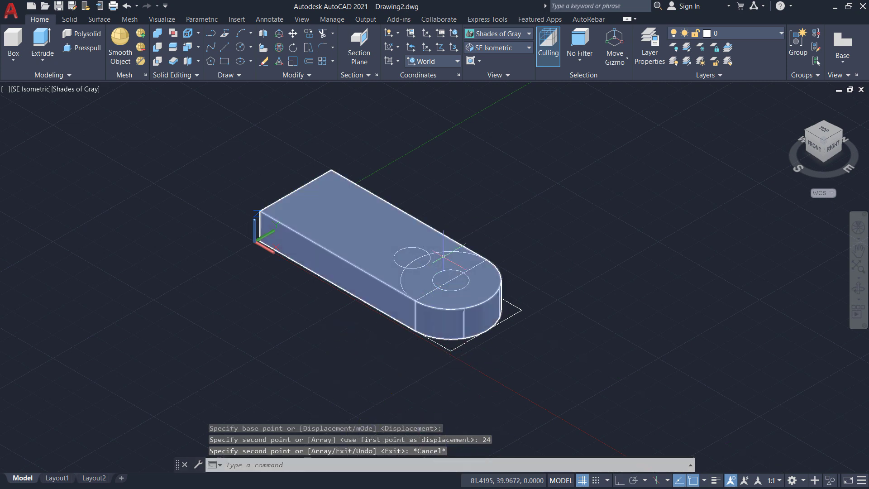
# Switch to the 2D Wireframe visual style and erase the radius 22 circle on the top face.
pyautogui.scroll(2, 435, 253)
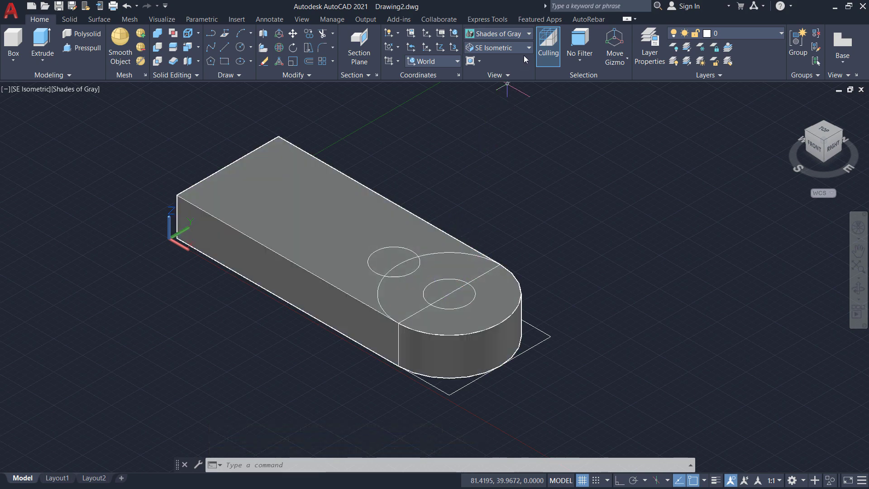
pyautogui.click(518, 36)
pyautogui.click(489, 57)
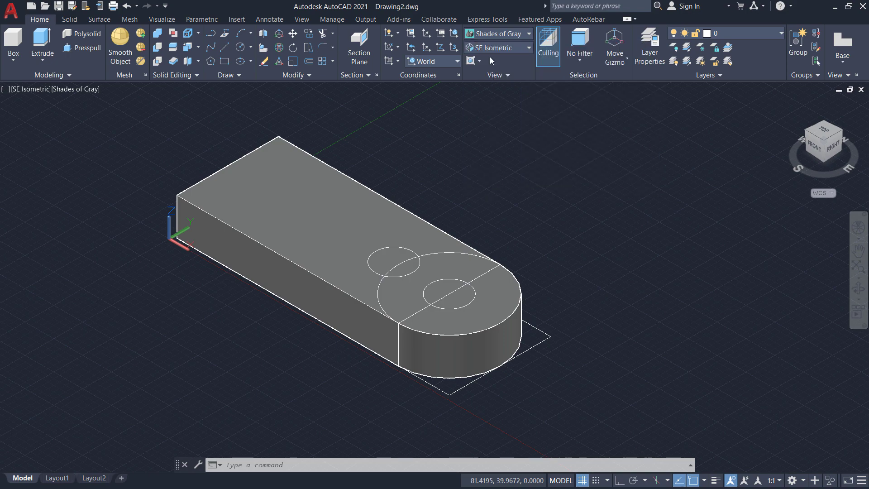
pyautogui.click(441, 252)
pyautogui.press('Delete')
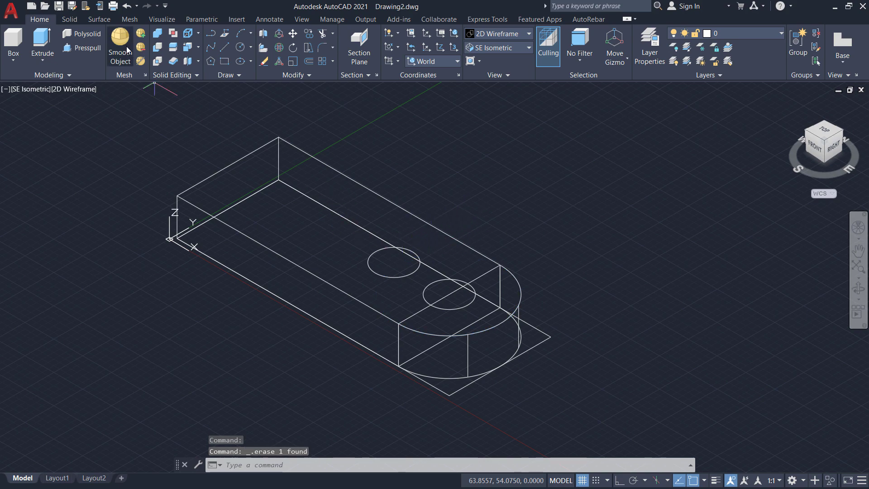
# Draw a 24 by 16 rectangle on the top face between the two circles' quadrants, and restore the Shades of Gray visual style.
pyautogui.click(224, 63)
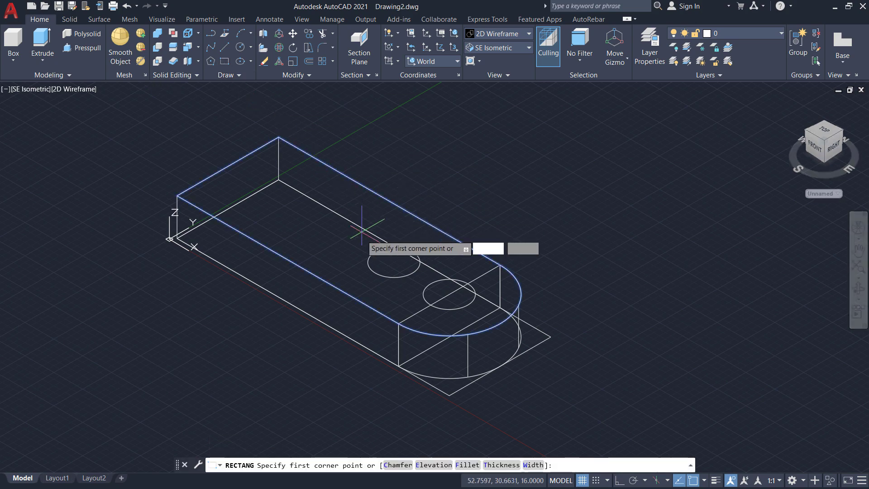
pyautogui.click(375, 272)
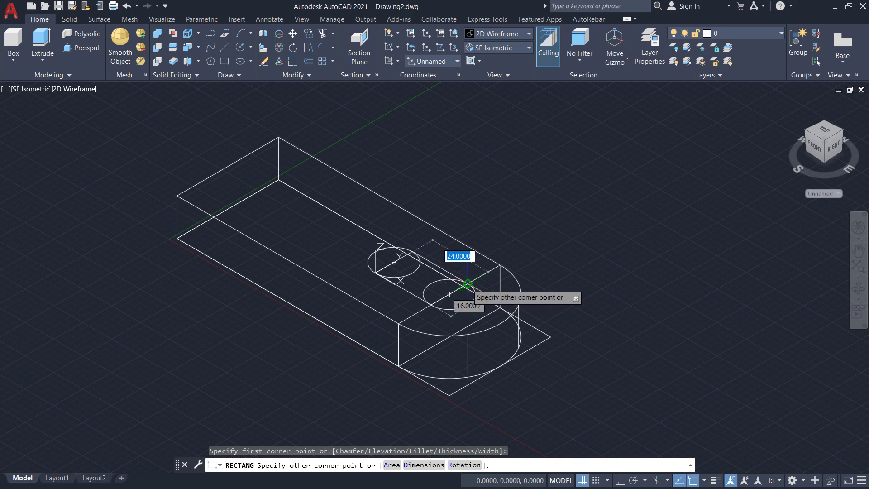
pyautogui.press('Escape')
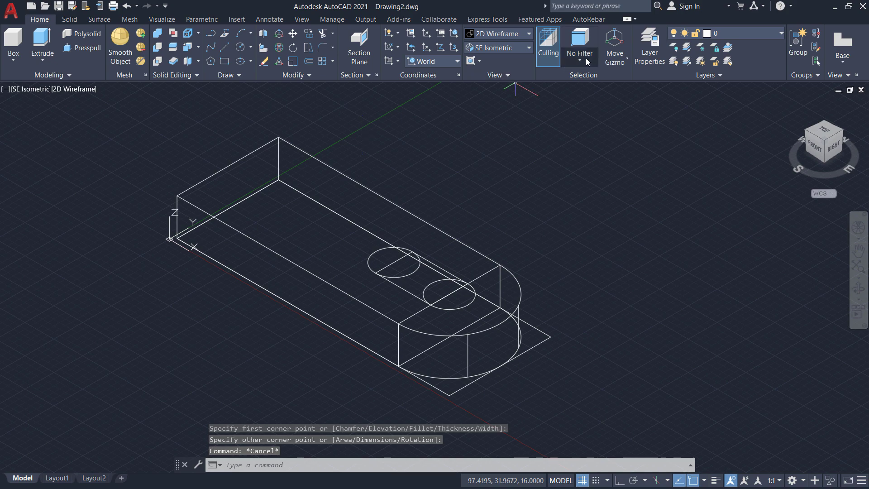
pyautogui.click(518, 34)
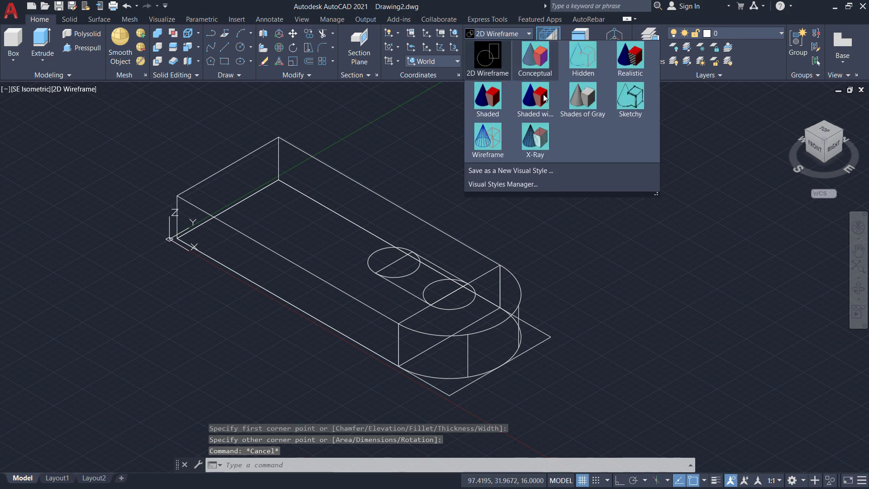
pyautogui.click(585, 108)
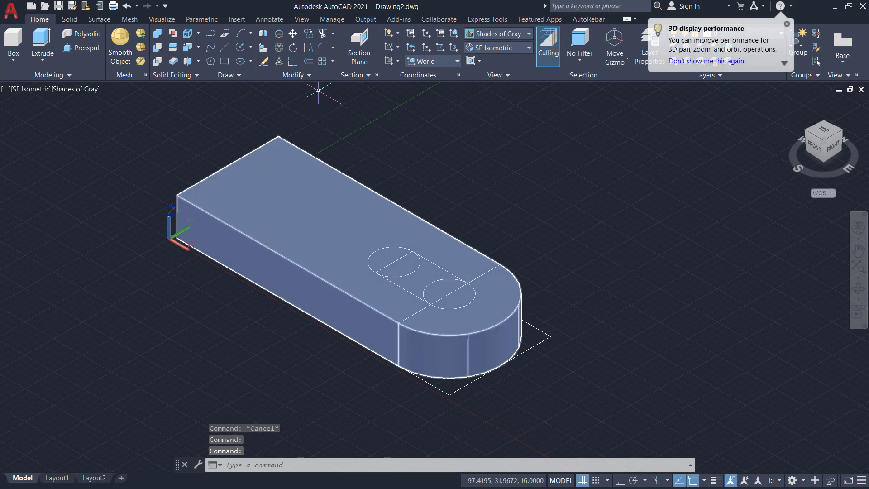
# Presspull both halves of the inner radius 8 circle down through the base.
pyautogui.scroll(1, 374, 105)
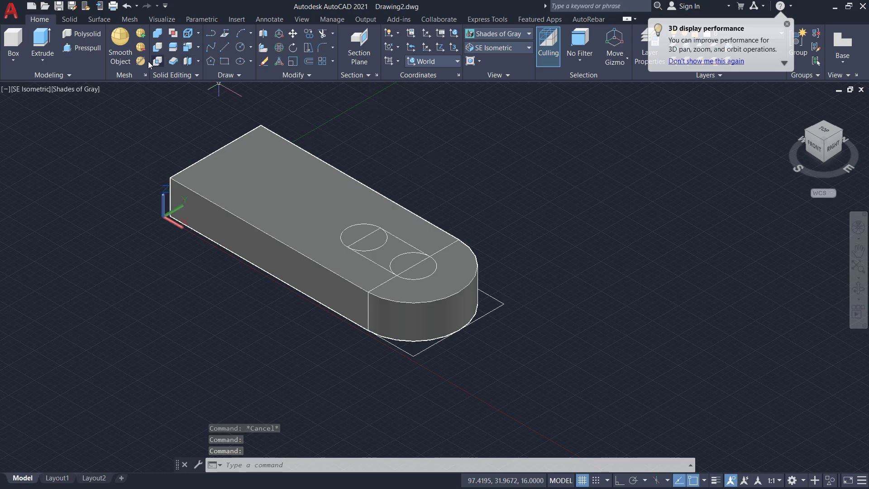
pyautogui.click(86, 48)
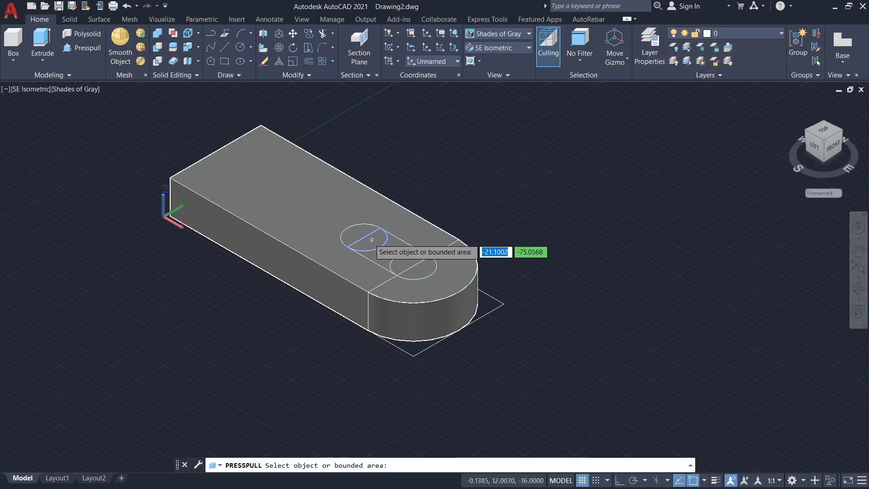
pyautogui.click(359, 235)
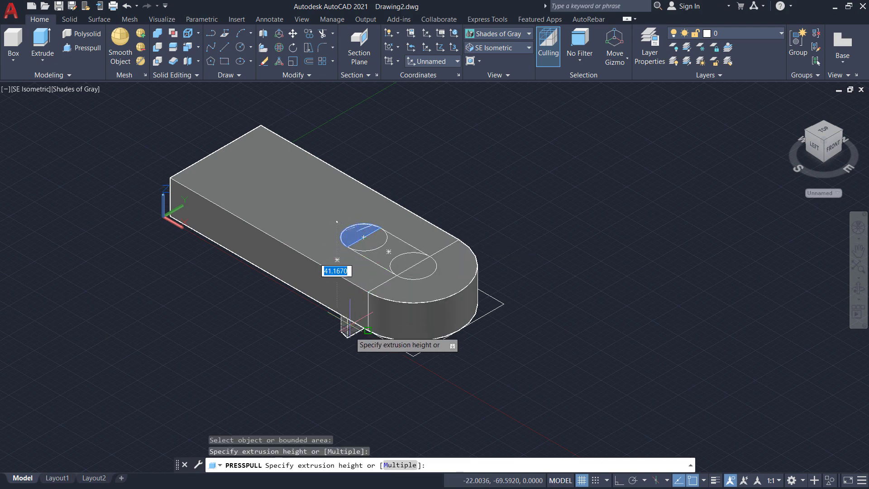
pyautogui.click(361, 286)
pyautogui.click(374, 244)
pyautogui.click(366, 365)
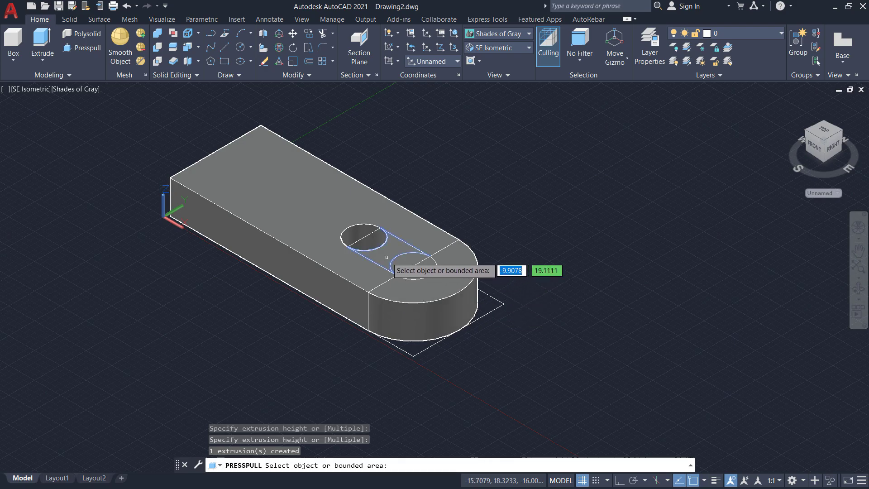
# Presspull the area between the circles and both halves of the outer circle down through the base to complete the slot.
pyautogui.click(401, 252)
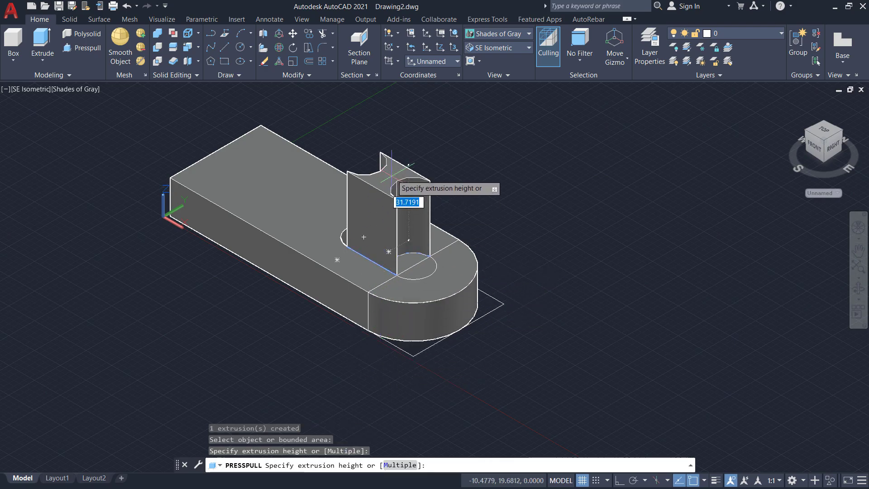
pyautogui.click(384, 344)
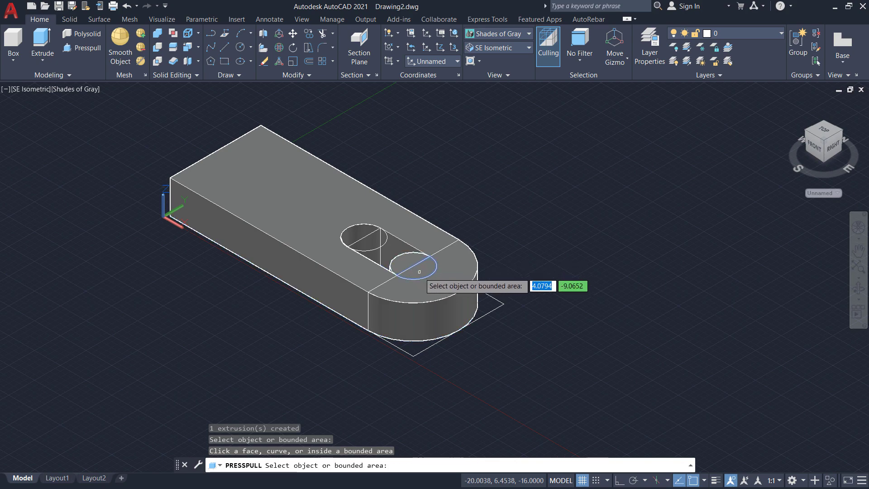
pyautogui.click(419, 274)
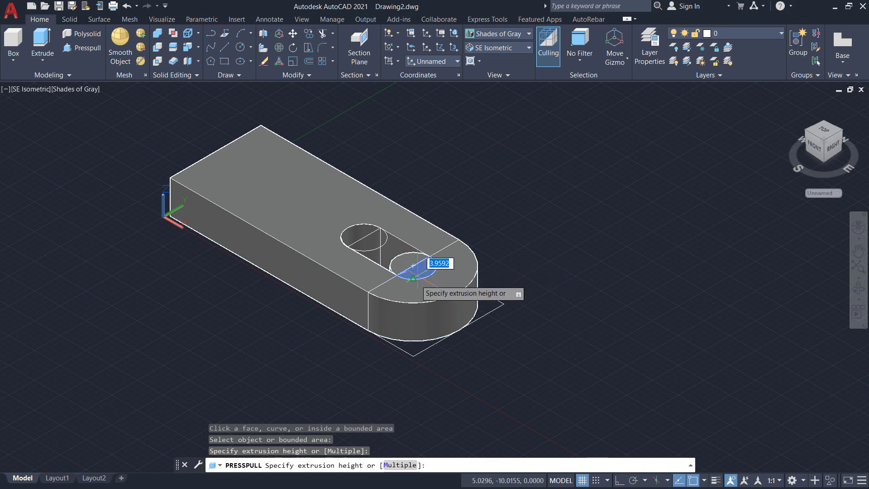
pyautogui.click(407, 378)
pyautogui.click(412, 259)
pyautogui.click(410, 385)
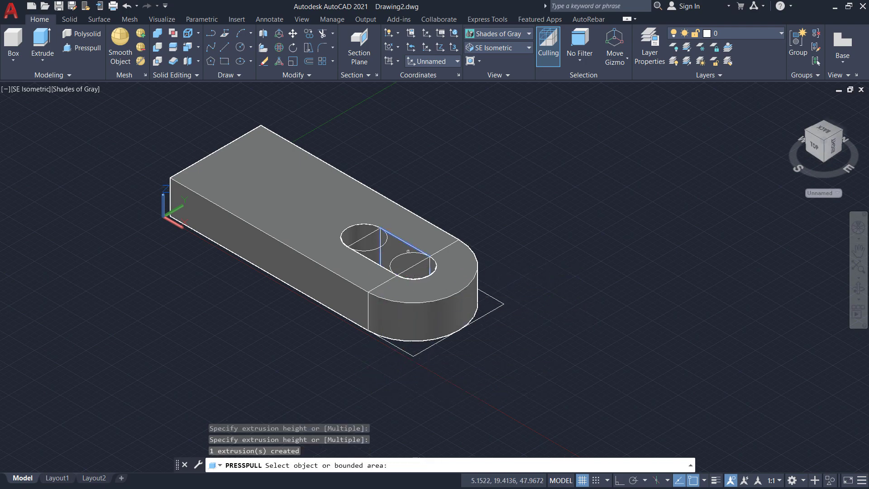
pyautogui.press('Escape')
# Erase the two circles and the rectangle around the slot in 2D Wireframe, and restore the Shades of Gray visual style.
pyautogui.scroll(3, 408, 270)
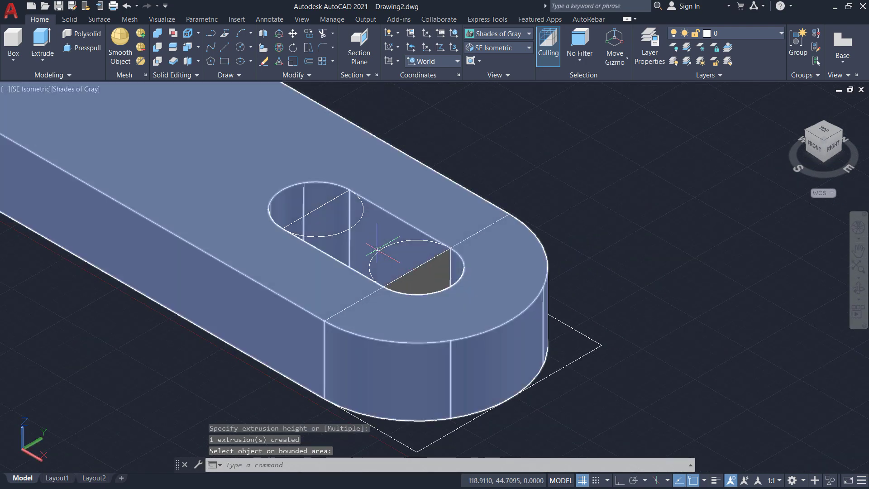
pyautogui.click(496, 32)
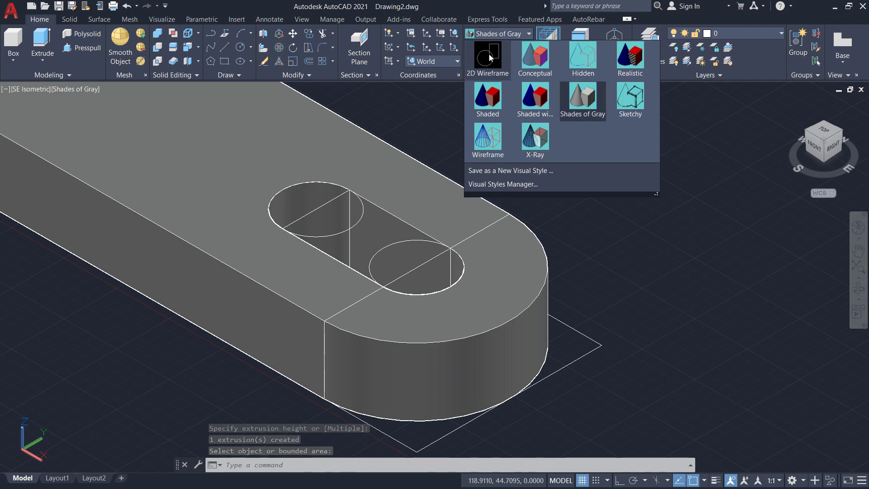
pyautogui.click(480, 51)
pyautogui.click(353, 223)
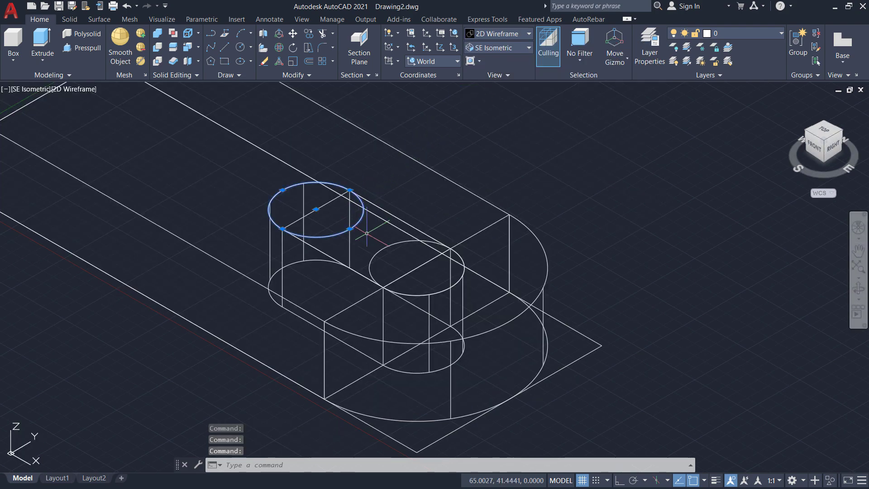
pyautogui.click(377, 252)
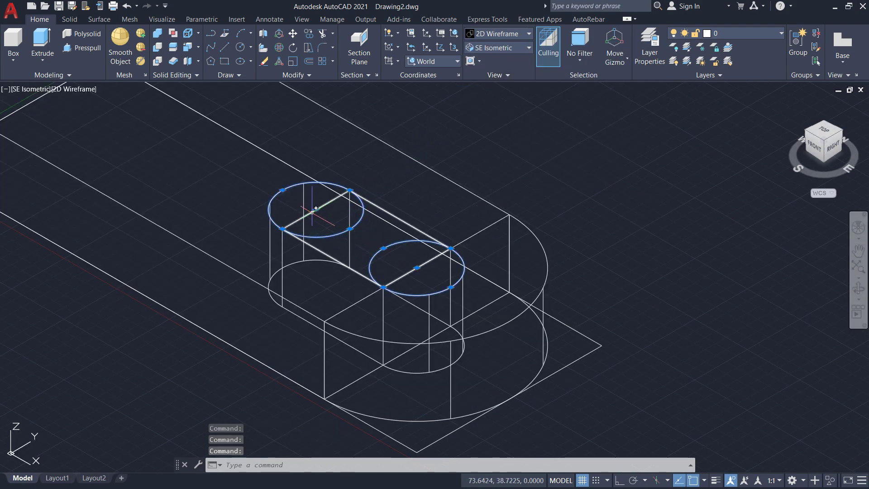
pyautogui.press('Delete')
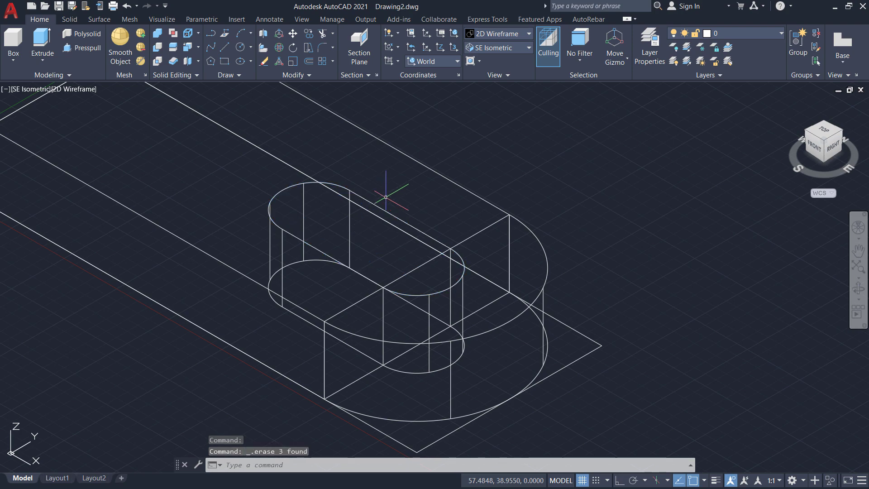
pyautogui.click(493, 38)
pyautogui.click(568, 105)
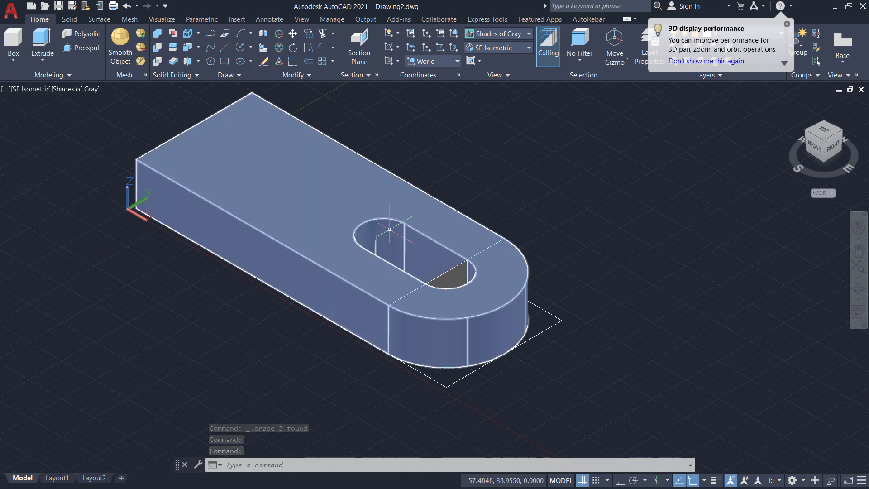
# Erase the copied end face crossing the slot and the leftover rectangular outline beneath the base.
pyautogui.keyDown('ctrl'); pyautogui.click(453, 269); pyautogui.keyUp('ctrl')
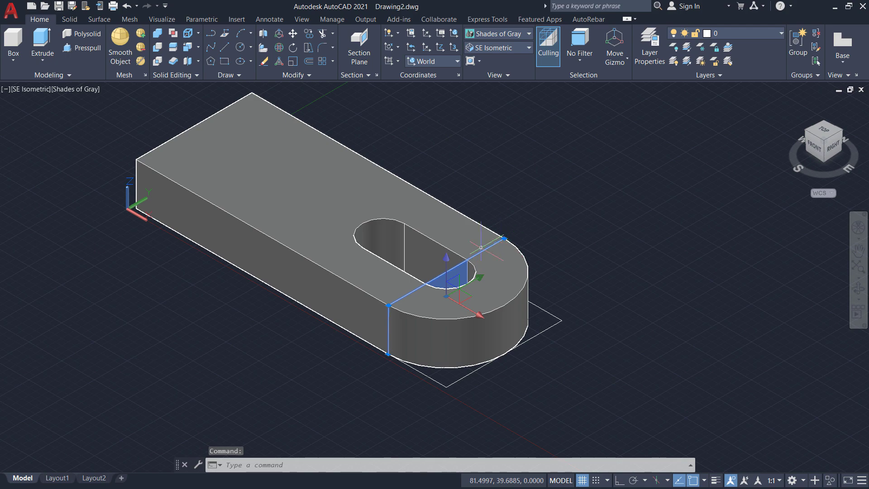
pyautogui.click(553, 324)
pyautogui.press('Delete')
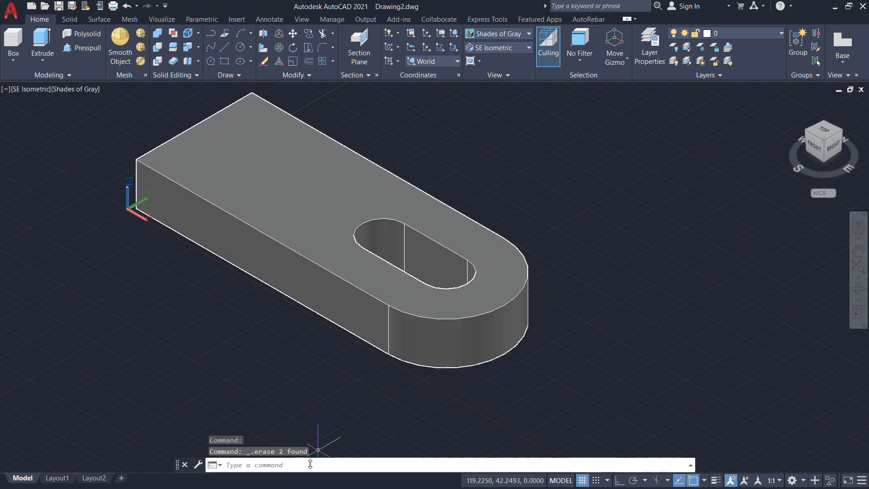
# Check the upright lugs' dimensions in the reference PDF in Adobe Acrobat, and in AutoCAD set the coordinate system to Front.
pyautogui.press('super')
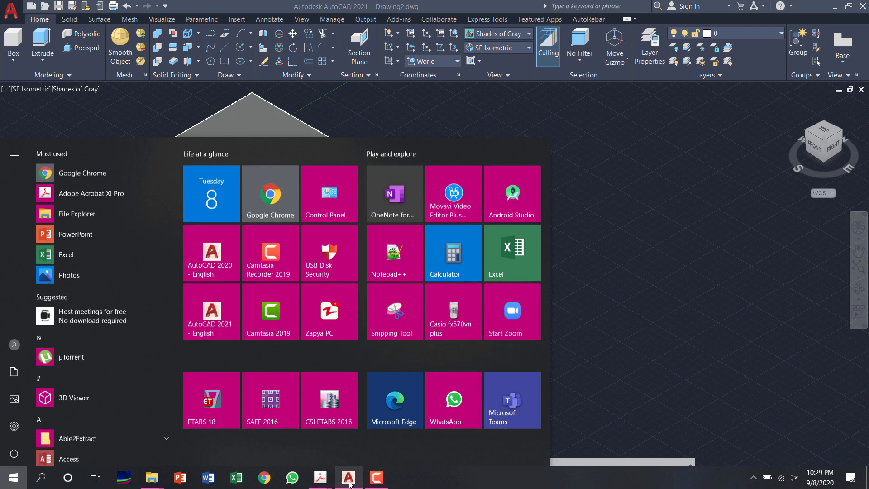
pyautogui.moveTo(320, 478)
pyautogui.click(374, 416)
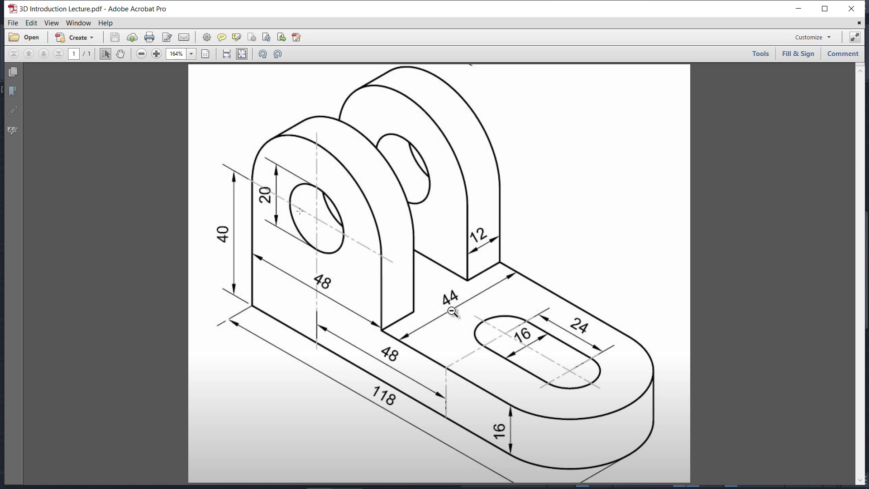
pyautogui.press('super')
pyautogui.click(357, 475)
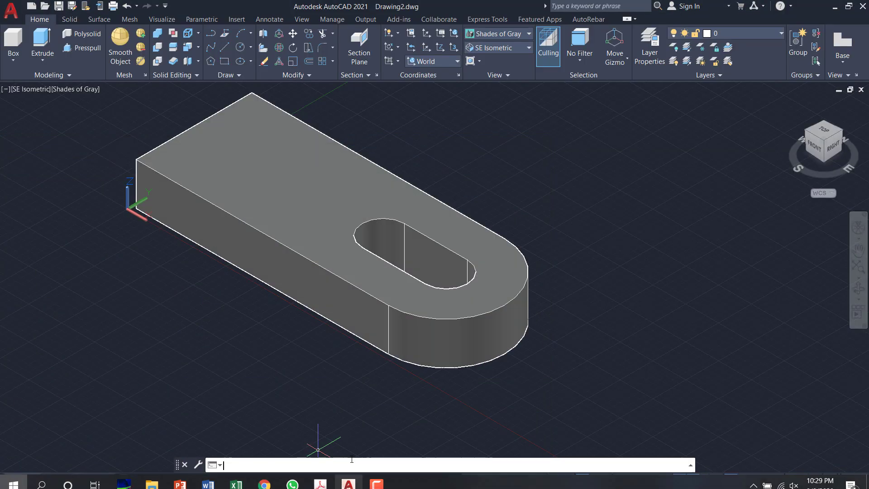
pyautogui.scroll(-2, 452, 317)
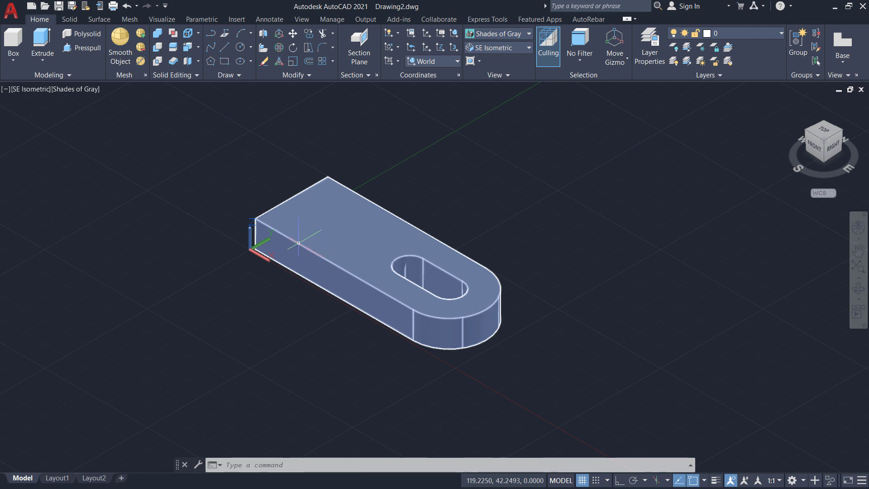
pyautogui.scroll(-2, 338, 309)
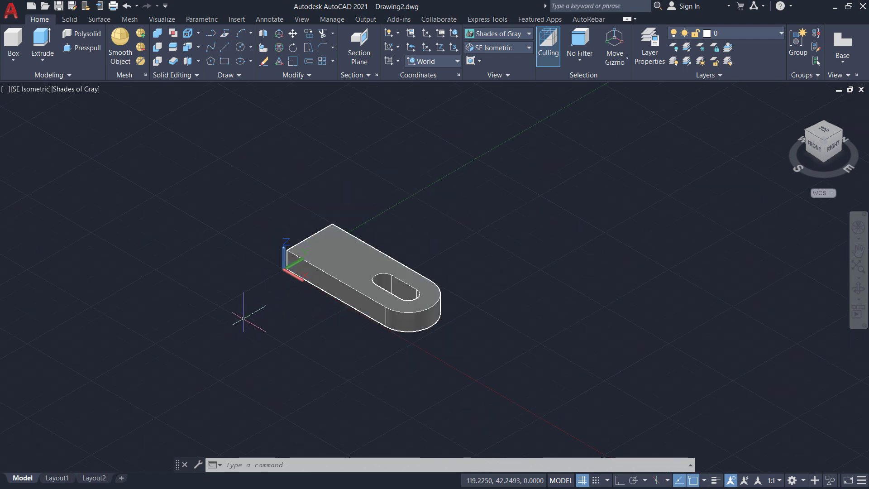
pyautogui.click(456, 61)
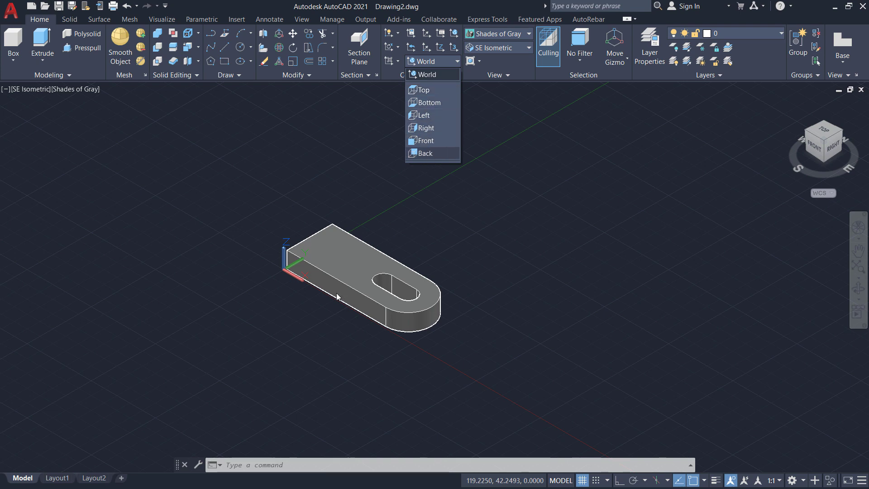
pyautogui.click(431, 143)
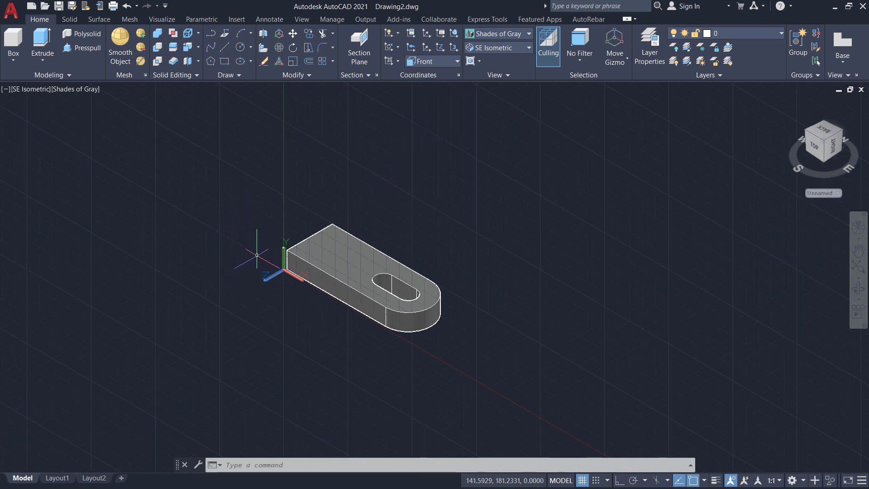
# Draw a 48 by 48 rectangle in the Front plane, in free space beside the base's square end.
pyautogui.click(225, 63)
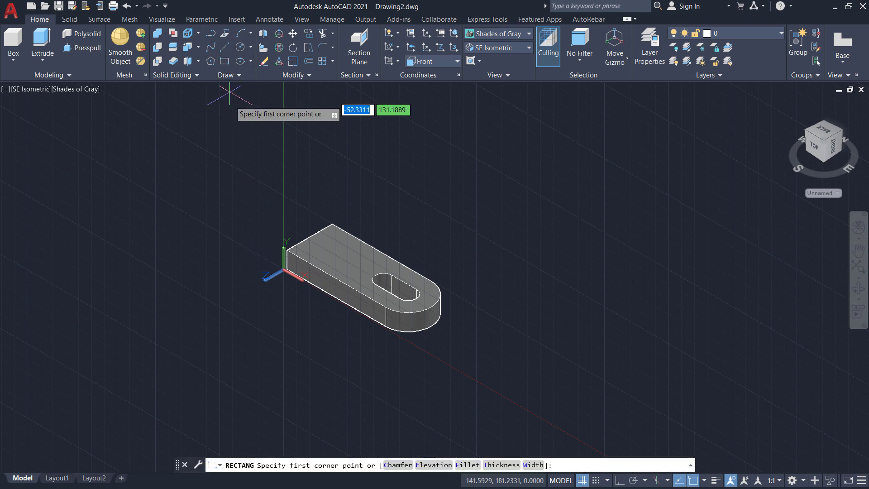
pyautogui.click(209, 292)
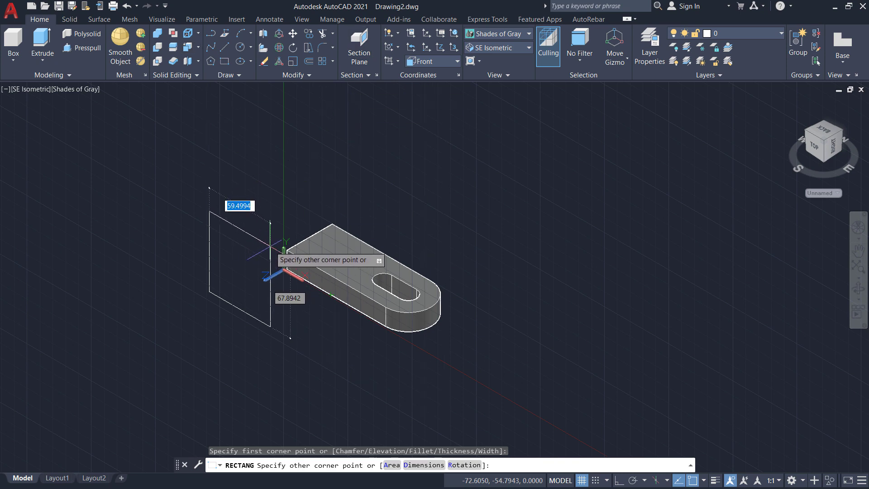
pyautogui.write('d')
pyautogui.press('Return')
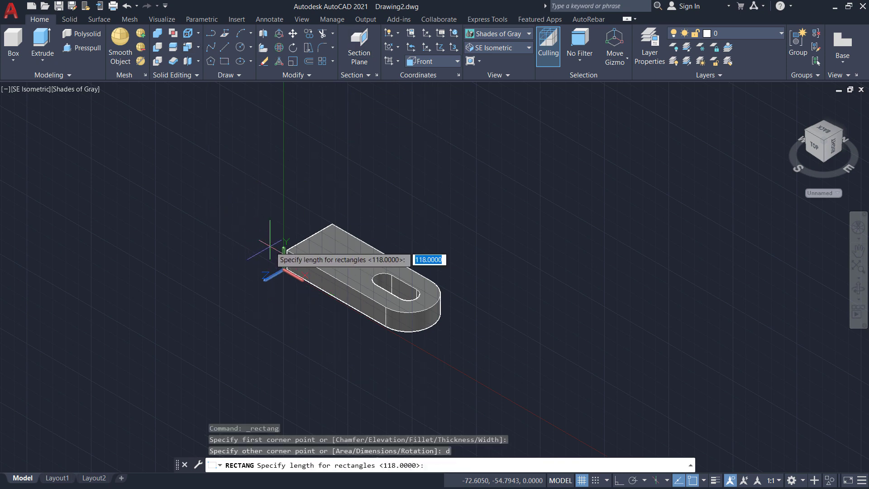
pyautogui.write('4')
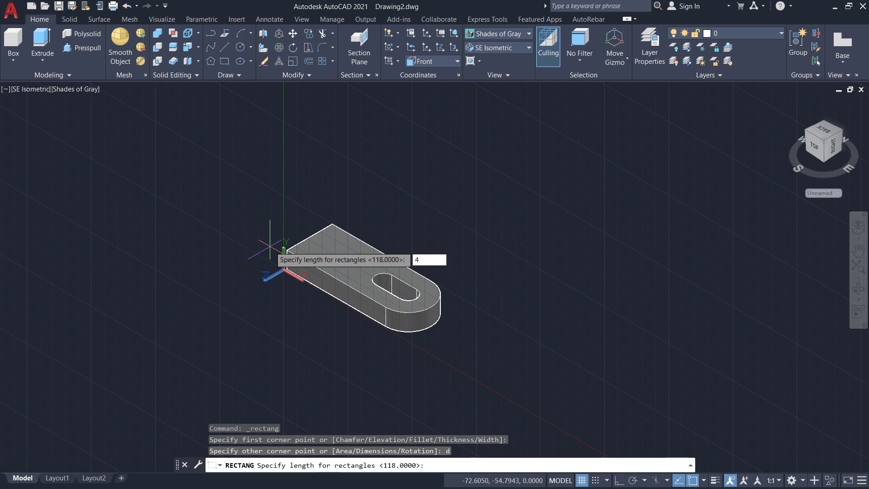
pyautogui.write('8')
pyautogui.press('Return')
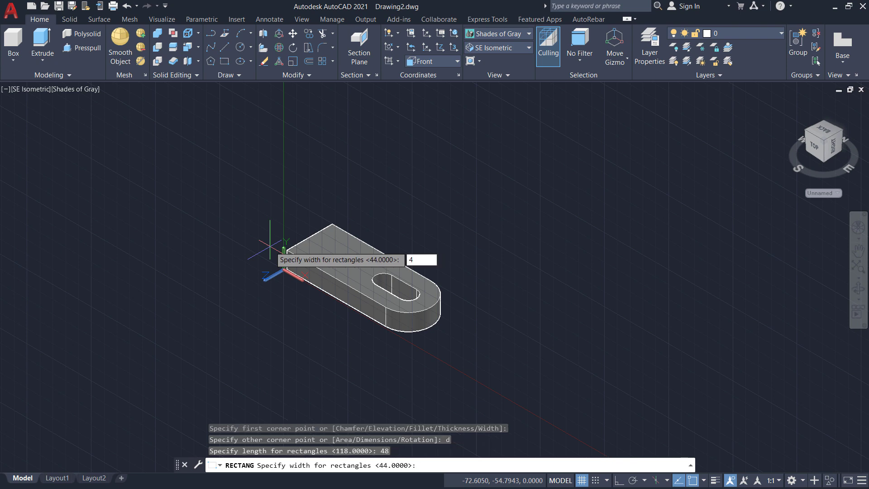
pyautogui.write('8')
pyautogui.press('Return')
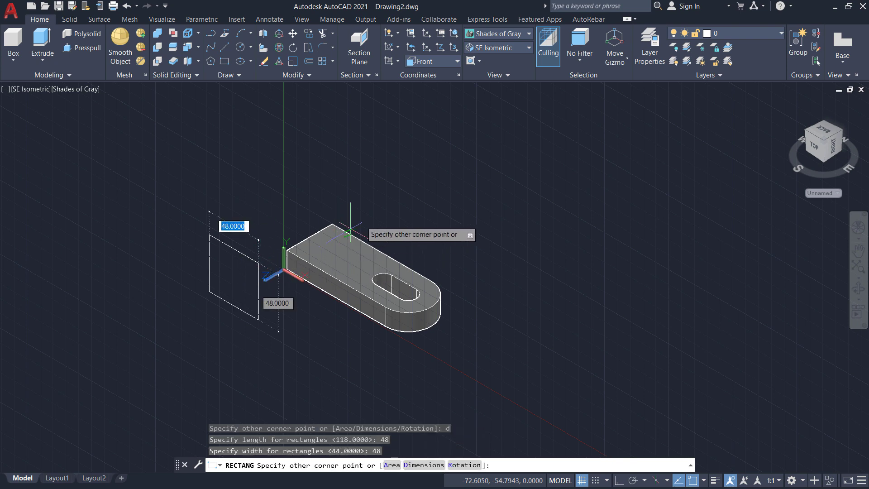
pyautogui.click(283, 248)
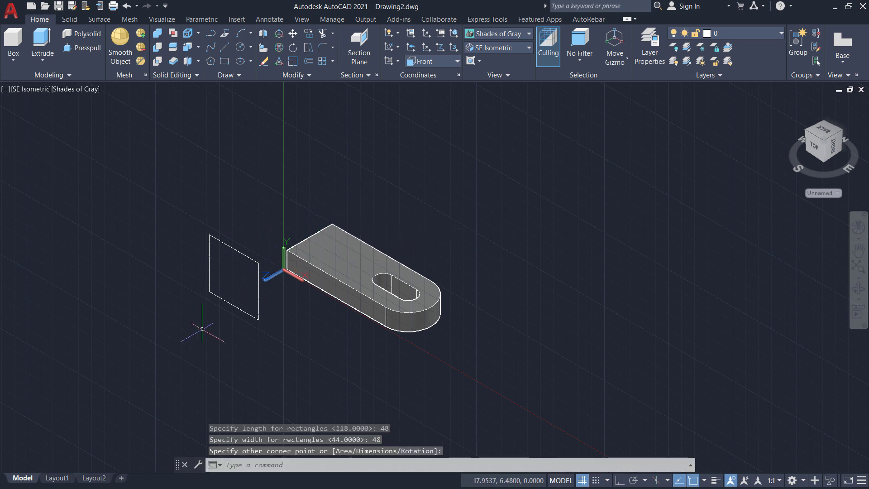
# Presspull the 48 by 48 square 12 units to form the lug plate.
pyautogui.scroll(2, 206, 283)
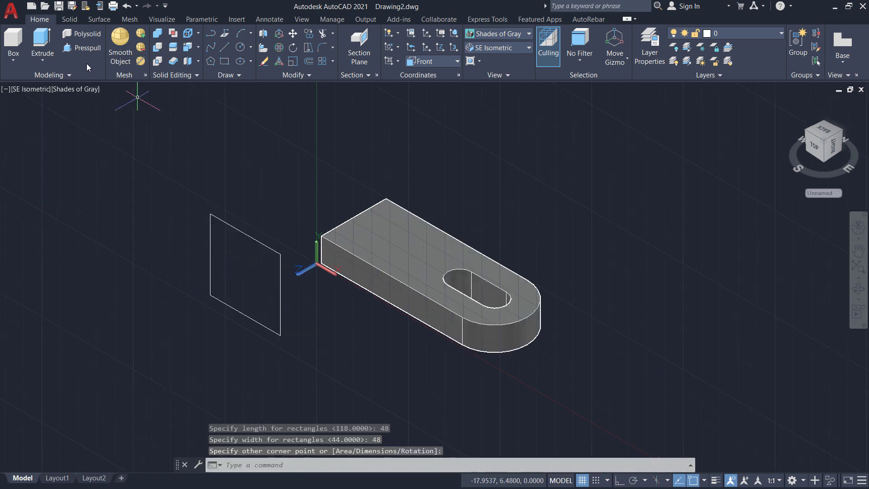
pyautogui.click(82, 47)
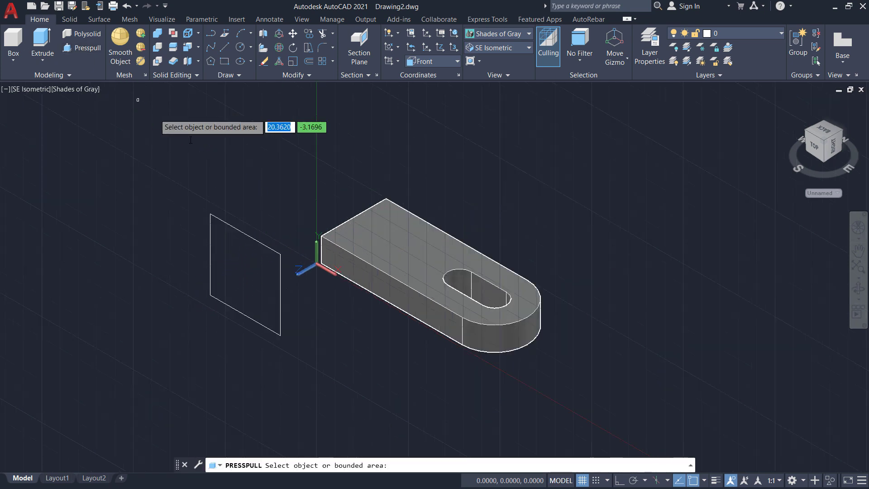
pyautogui.click(278, 252)
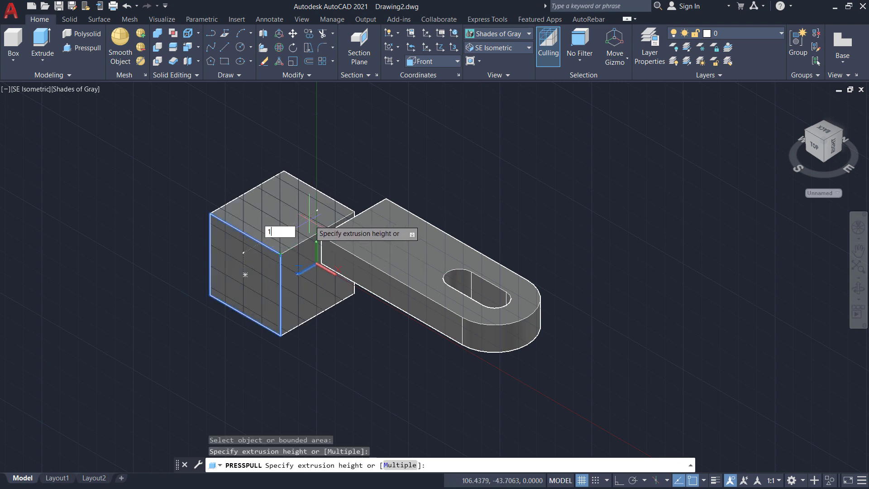
pyautogui.press('Return')
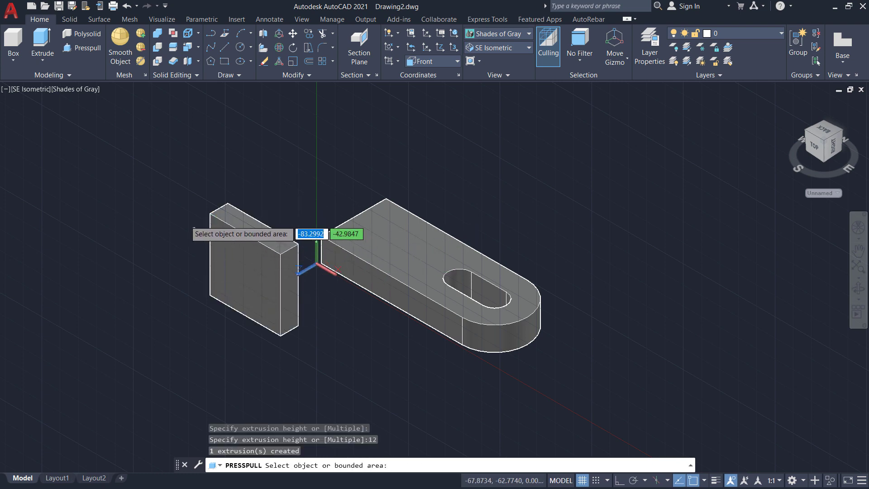
# Draw a circle of radius 24 centred on the lug plate's front face, reaching the midpoint of its upper edge.
pyautogui.click(241, 50)
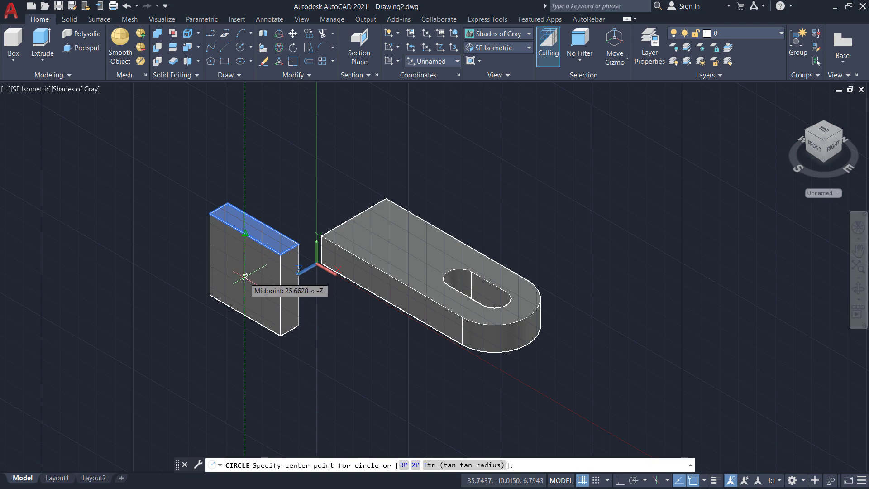
pyautogui.scroll(3, 245, 276)
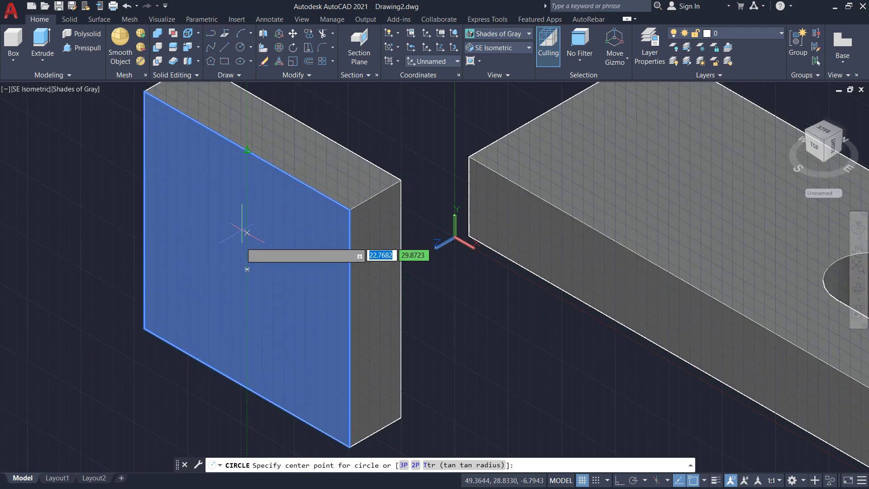
pyautogui.click(247, 270)
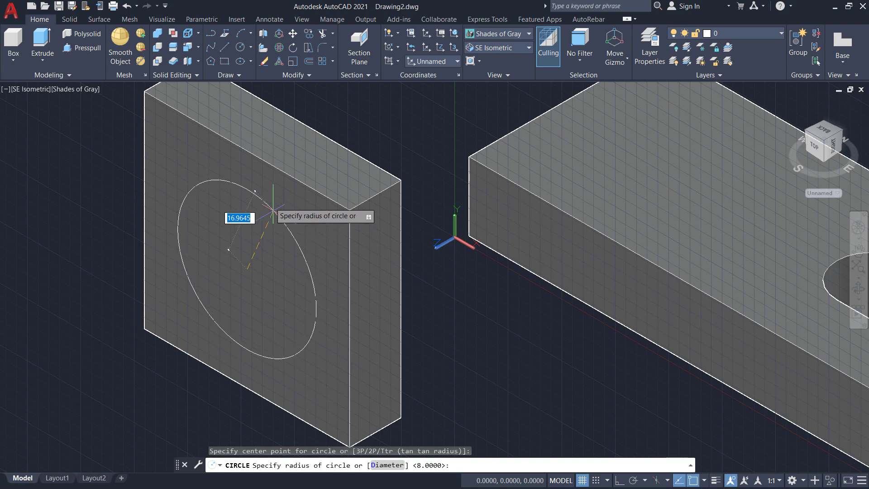
pyautogui.click(247, 152)
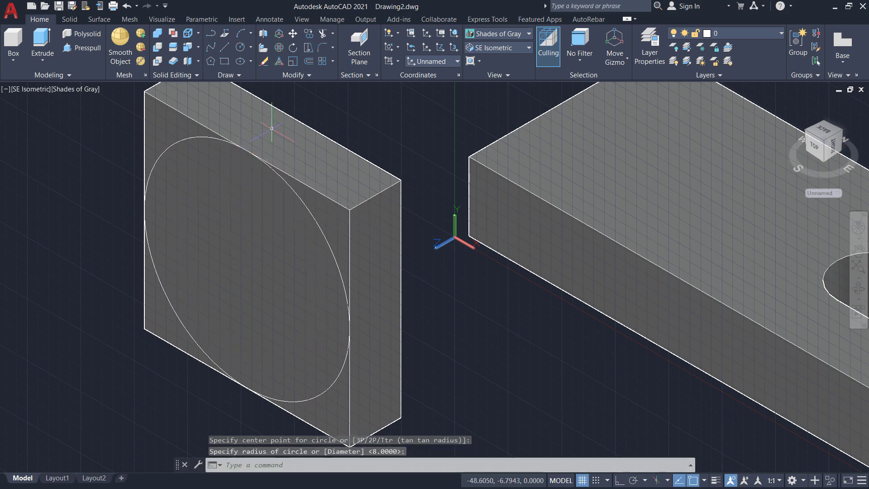
# Presspull both upper corner areas outside the circle back through the plate to round the lug's upper end.
pyautogui.scroll(-3, 266, 130)
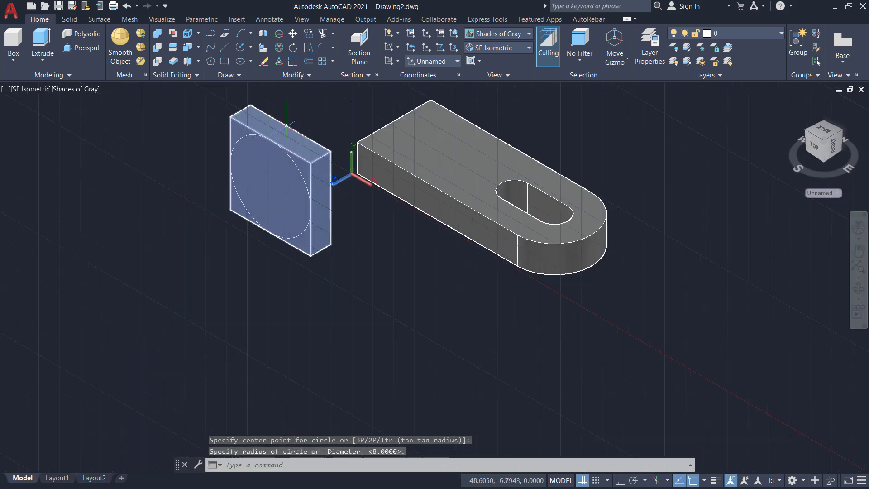
pyautogui.scroll(2, 286, 128)
pyautogui.click(81, 48)
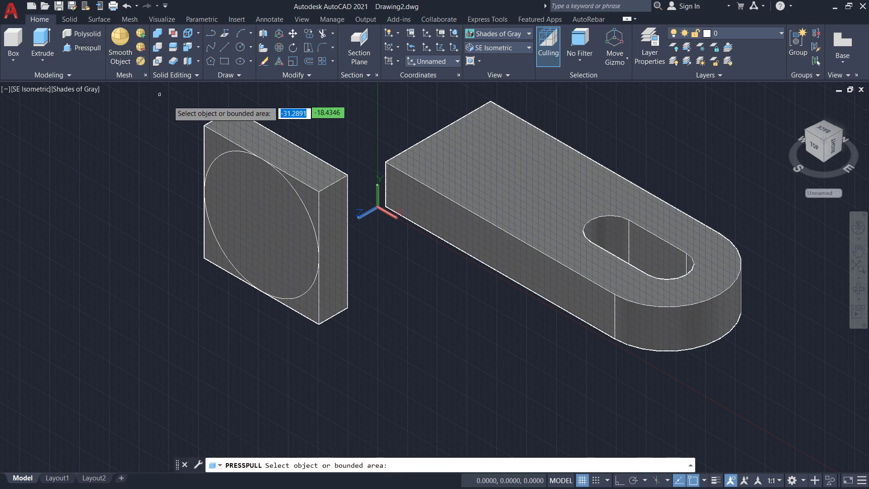
pyautogui.click(209, 135)
pyautogui.click(301, 101)
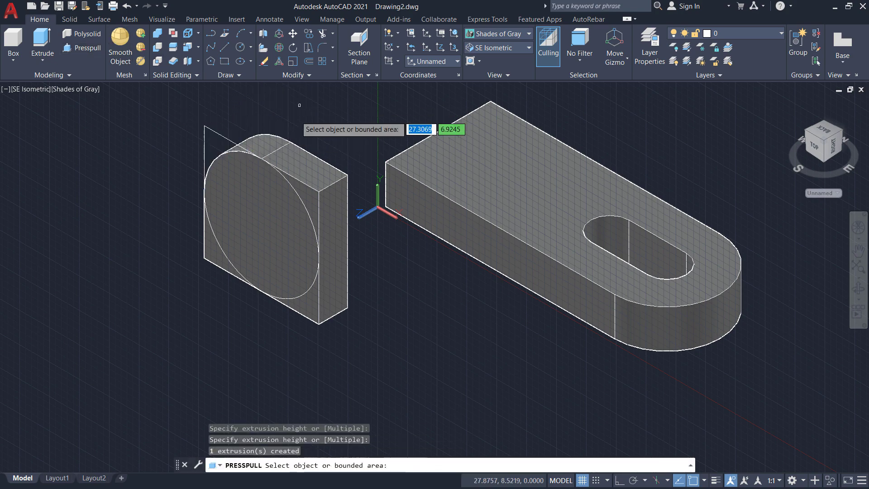
pyautogui.click(312, 204)
pyautogui.click(328, 147)
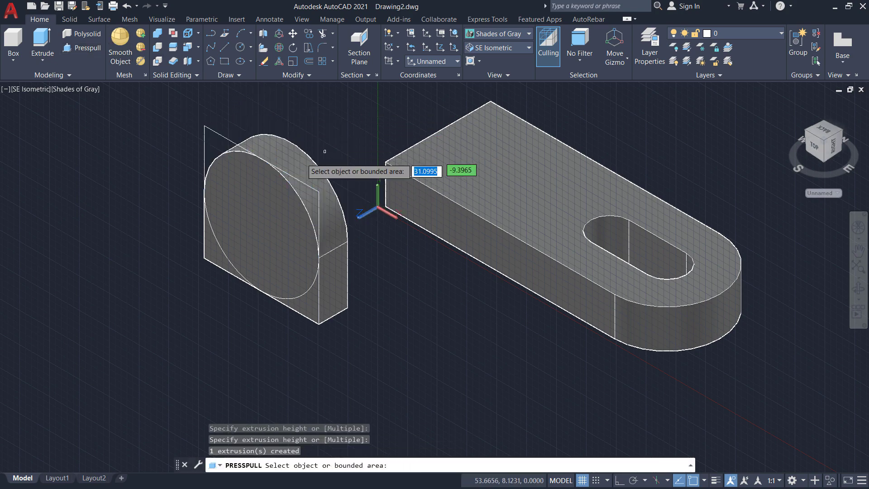
pyautogui.press('Return')
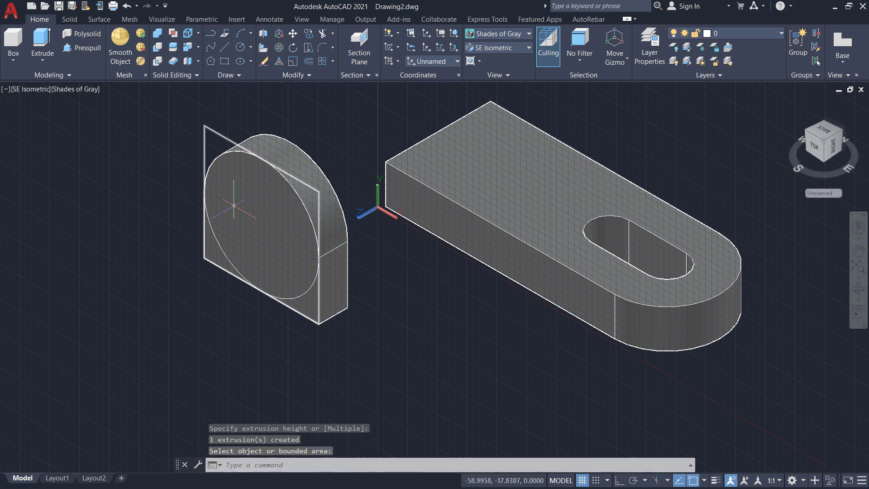
# Draw a smaller concentric circle for the hole on the lug's front face, and undo the last Presspull.
pyautogui.click(242, 47)
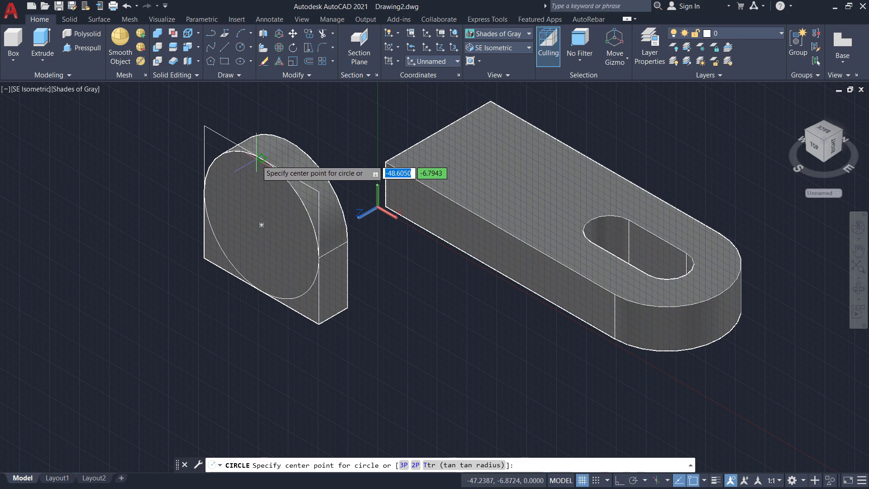
pyautogui.click(261, 225)
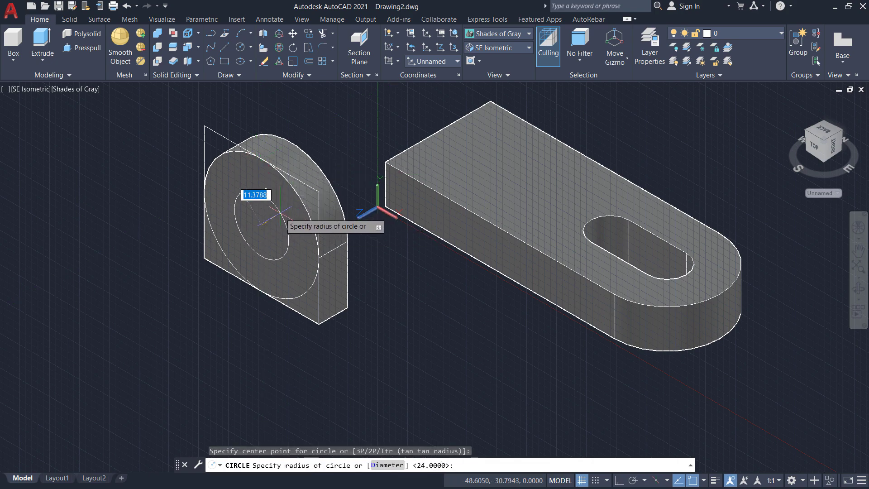
pyautogui.press('Escape')
pyautogui.press('Escape')
pyautogui.hotkey('ctrl', 'z')
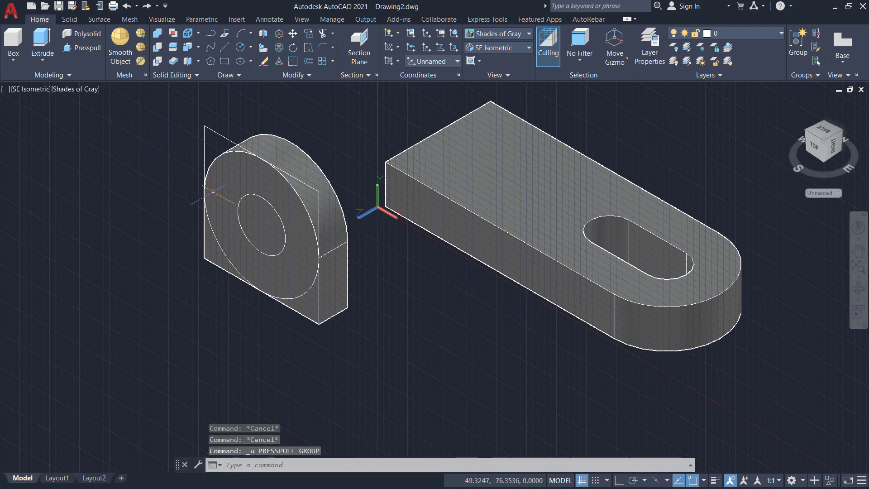
# Presspull the inner circle back through the lug's full thickness to cut the hole.
pyautogui.click(87, 50)
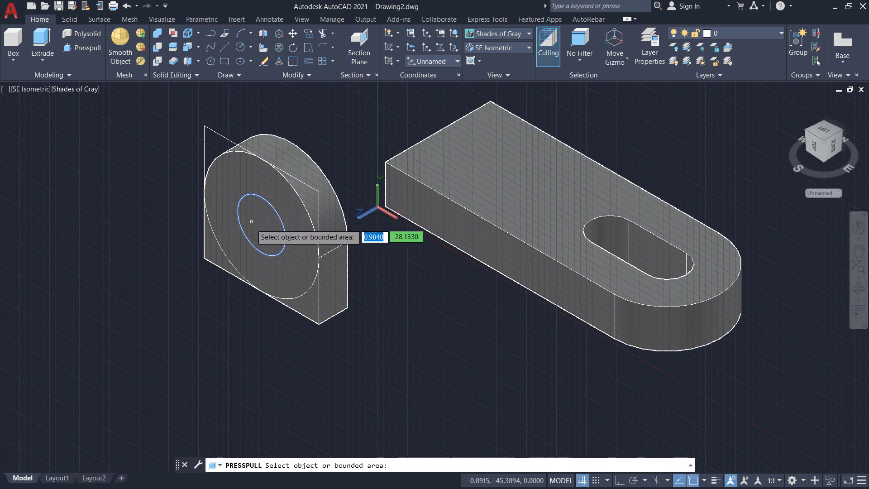
pyautogui.click(253, 221)
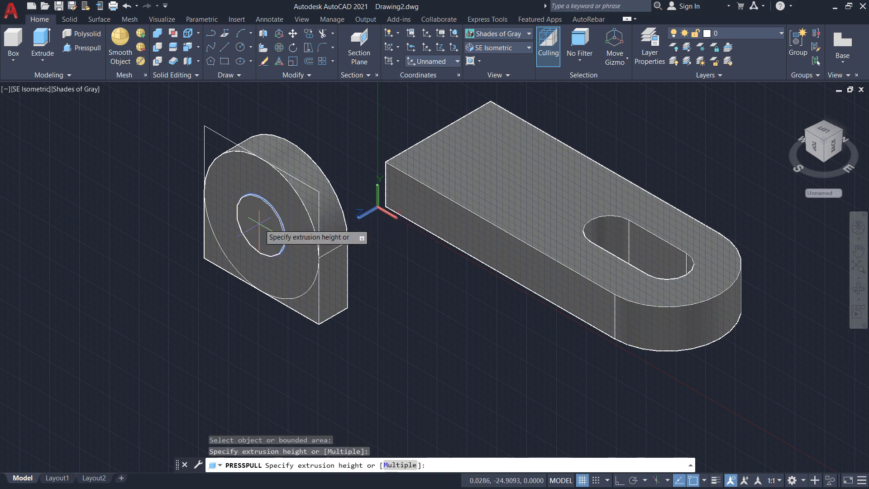
pyautogui.click(290, 208)
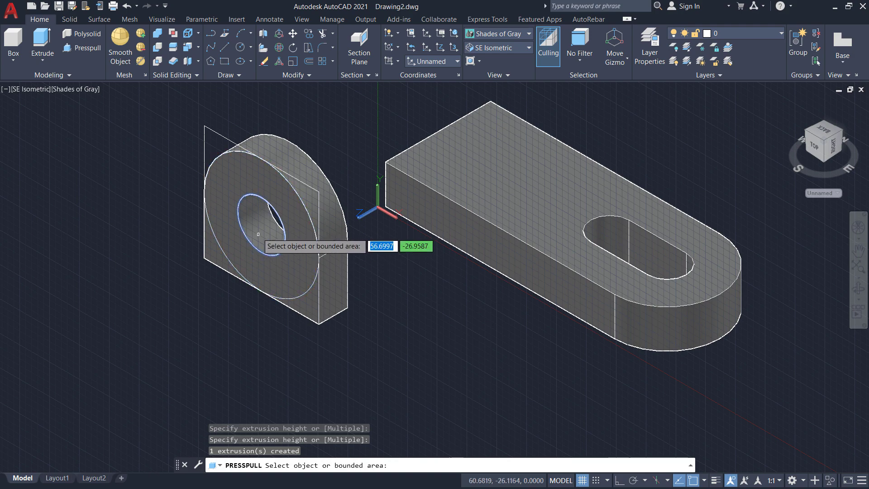
pyautogui.press('Return')
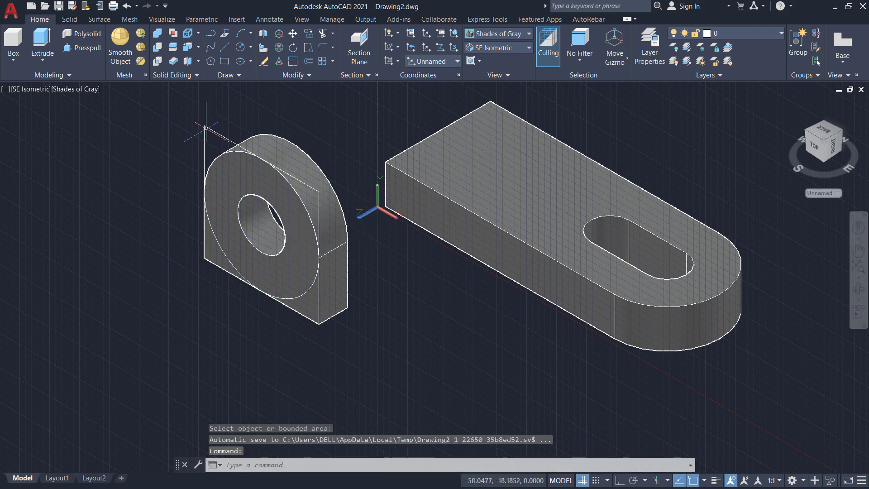
# Erase the leftover square outline on the lug's front face.
pyautogui.click(206, 128)
pyautogui.press('Delete')
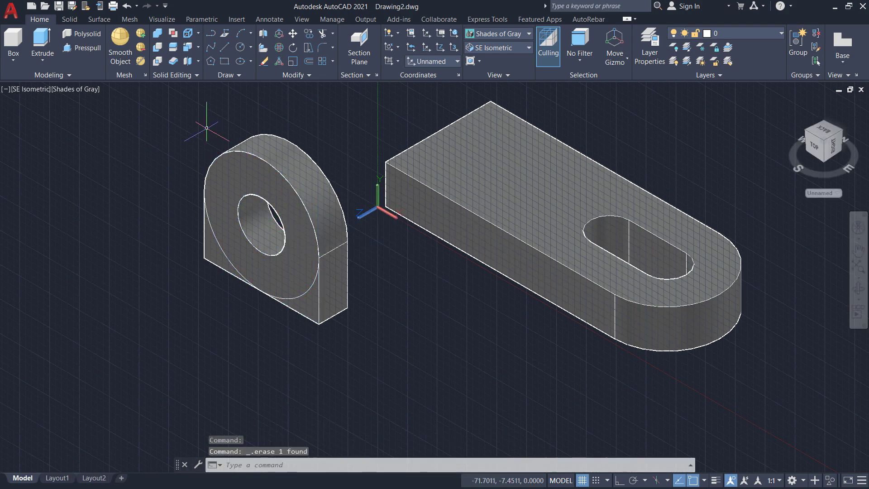
pyautogui.click(226, 240)
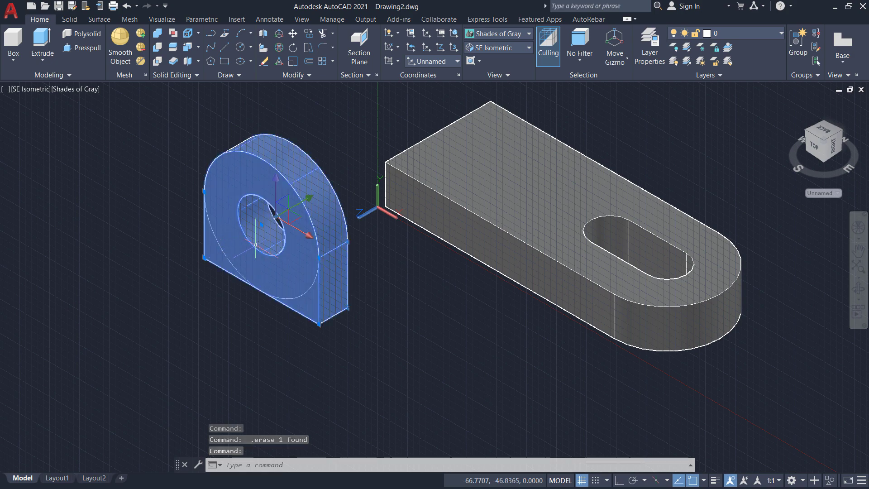
pyautogui.press('Escape')
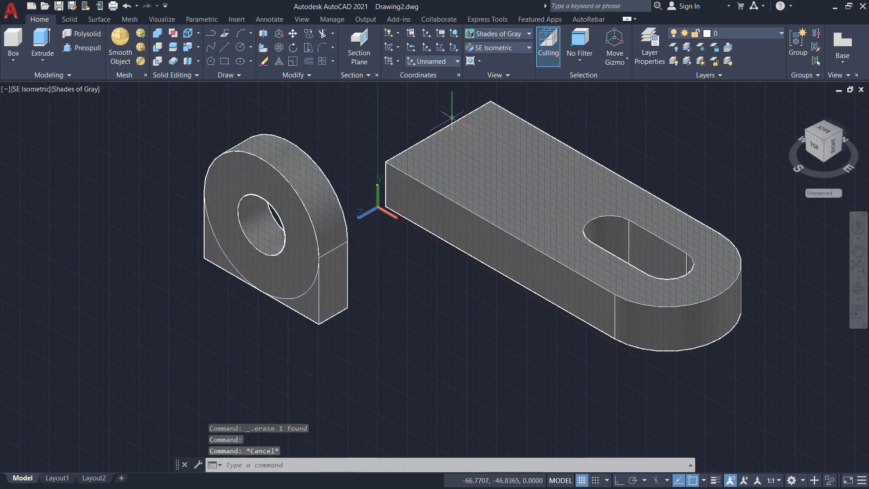
# Erase the lug's outer construction circle in 2D Wireframe, and restore the Shades of Gray visual style.
pyautogui.click(503, 41)
pyautogui.click(487, 87)
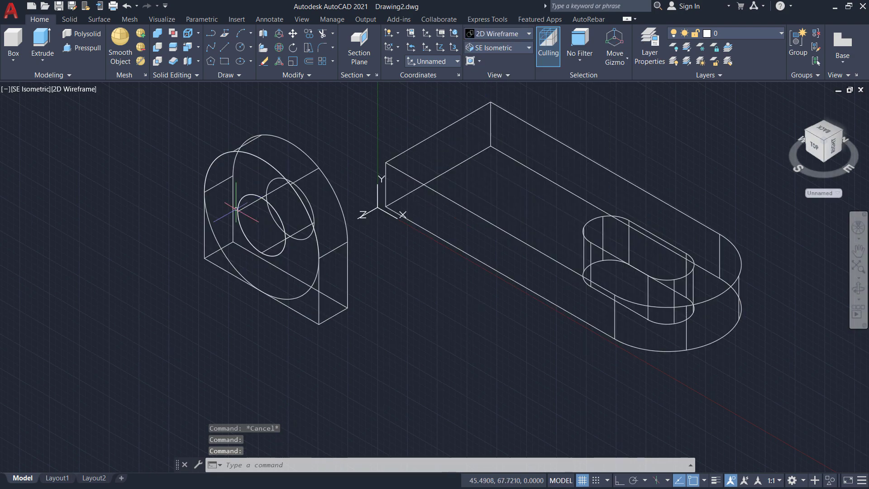
pyautogui.click(215, 233)
pyautogui.press('Delete')
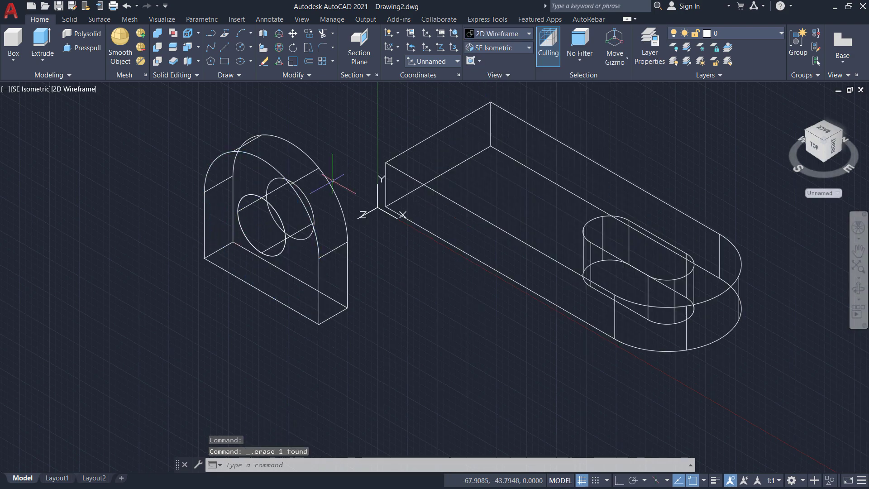
pyautogui.click(496, 34)
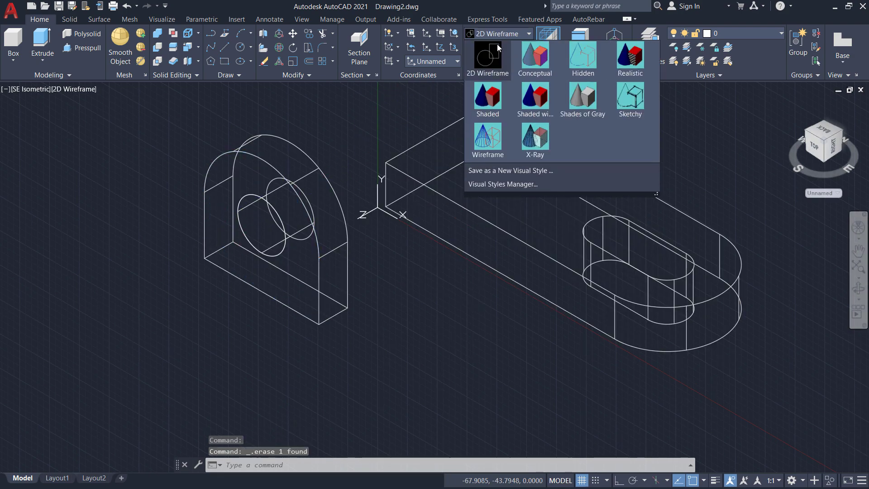
pyautogui.click(582, 102)
# Copy the finished lug by its front bottom corner onto the near top corner of the slotted base's square end.
pyautogui.scroll(-2, 172, 248)
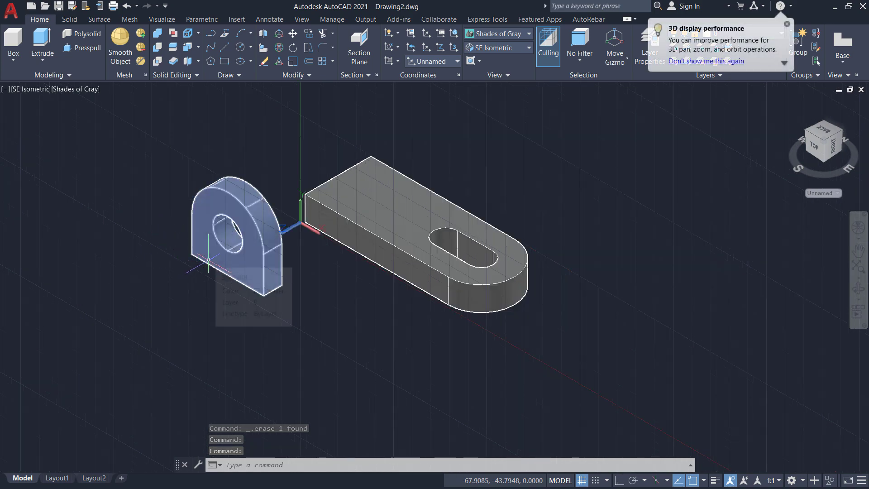
pyautogui.click(200, 245)
pyautogui.click(312, 36)
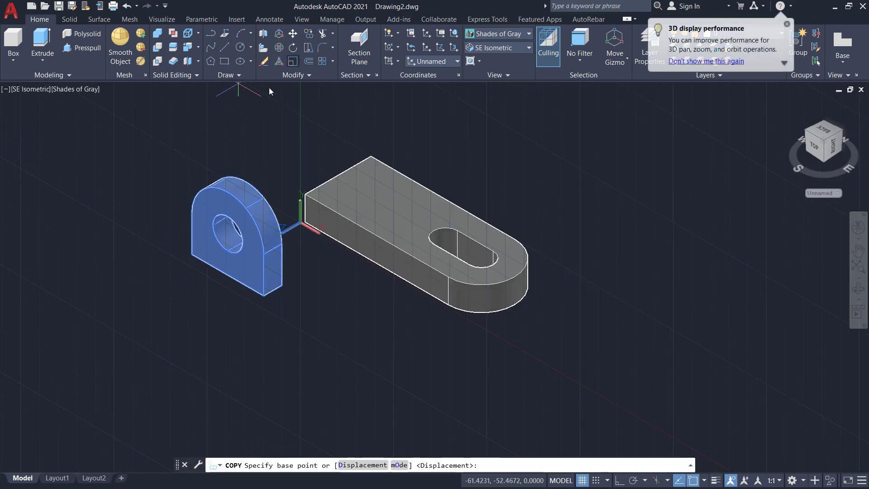
pyautogui.click(191, 254)
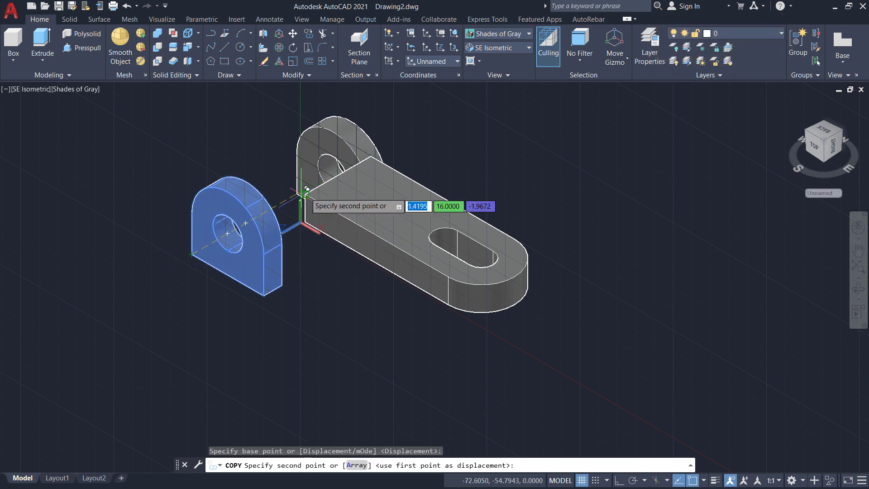
pyautogui.click(419, 201)
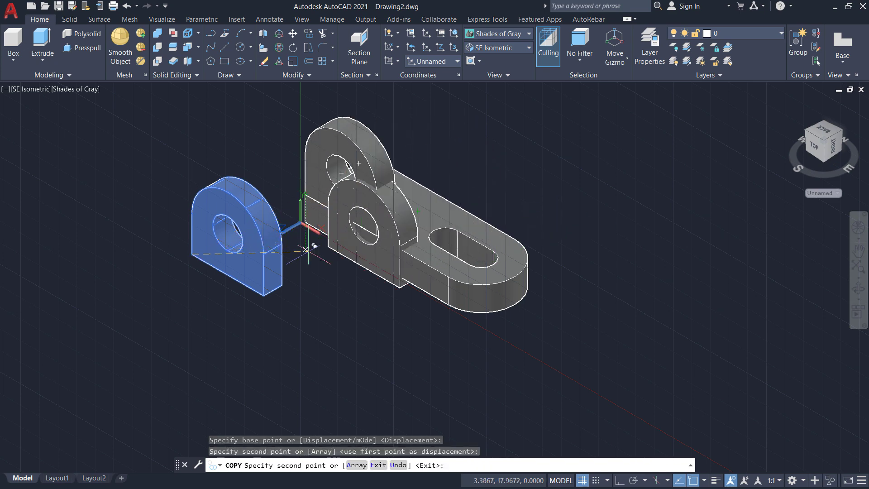
pyautogui.press('Escape')
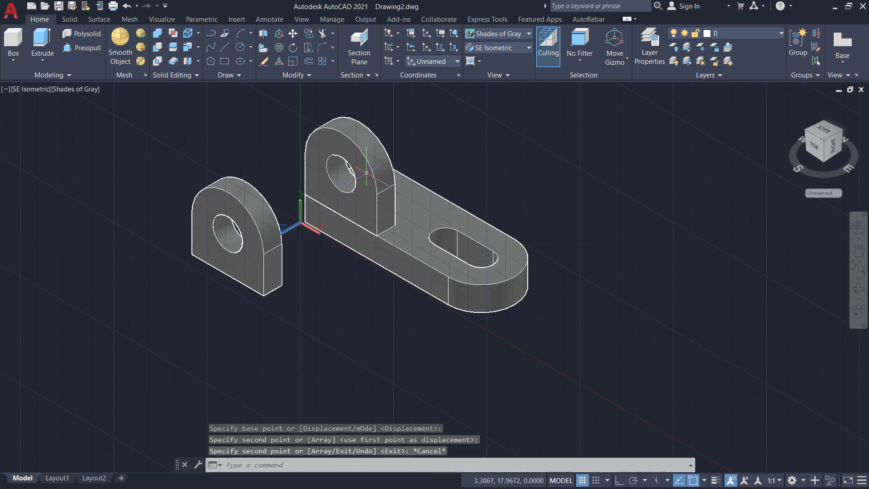
# Move the original lug by its rear bottom corner onto the far top corner of the base's square end, opposite the copied lug.
pyautogui.click(843, 140)
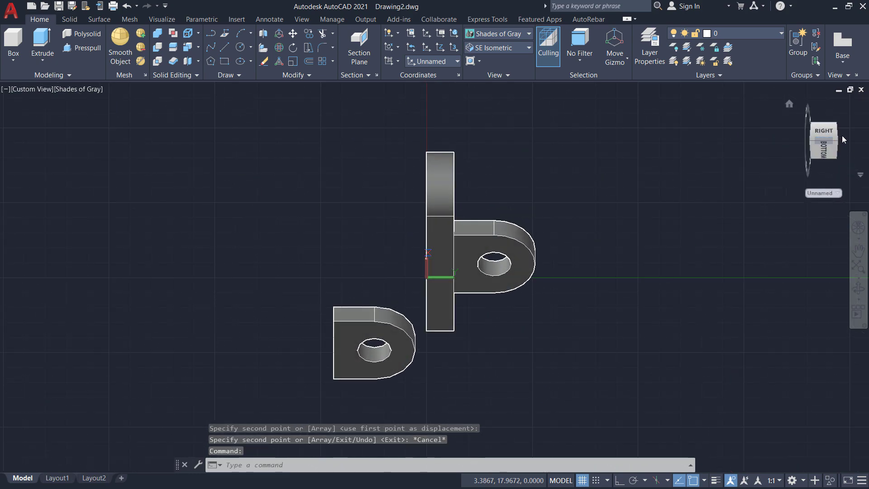
pyautogui.click(789, 104)
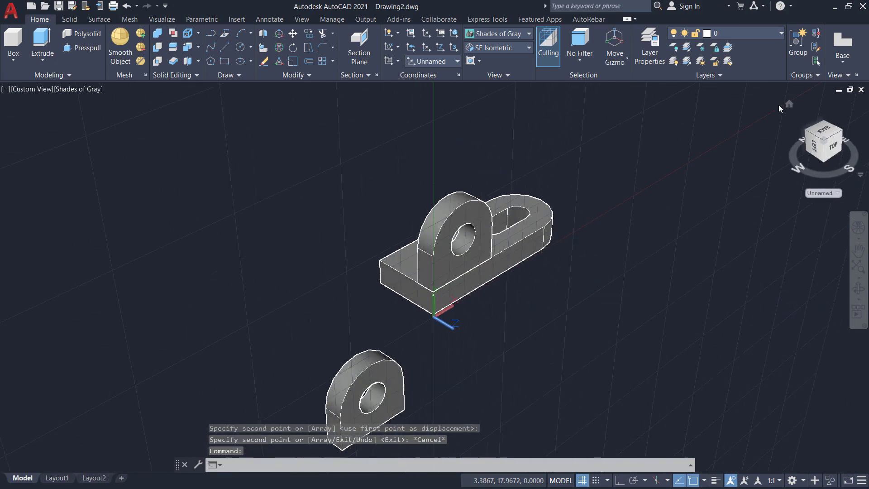
pyautogui.scroll(-1, 385, 308)
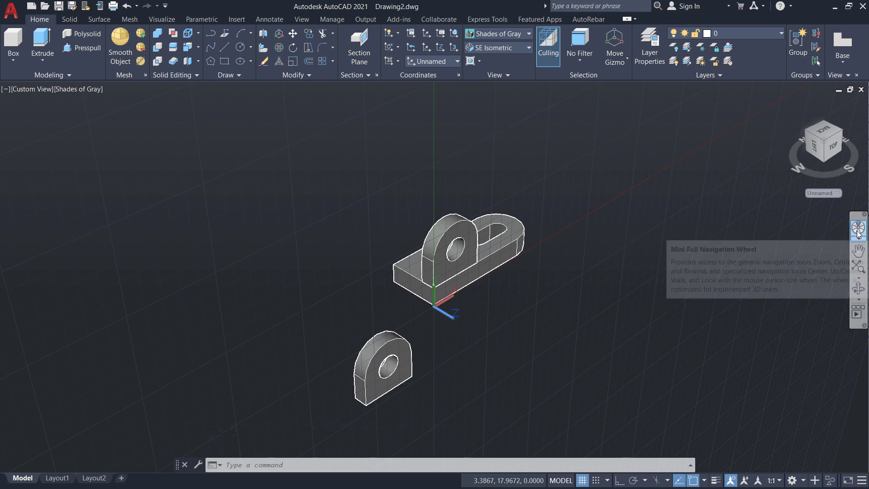
pyautogui.click(408, 399)
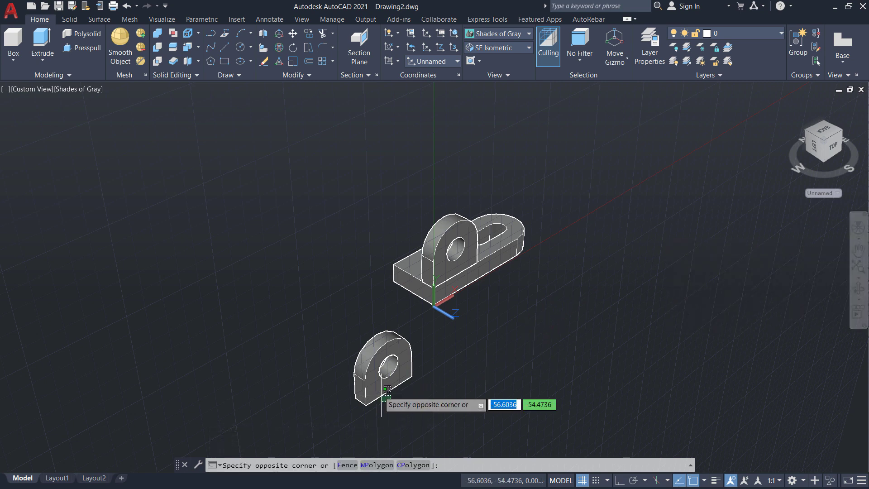
pyautogui.click(357, 345)
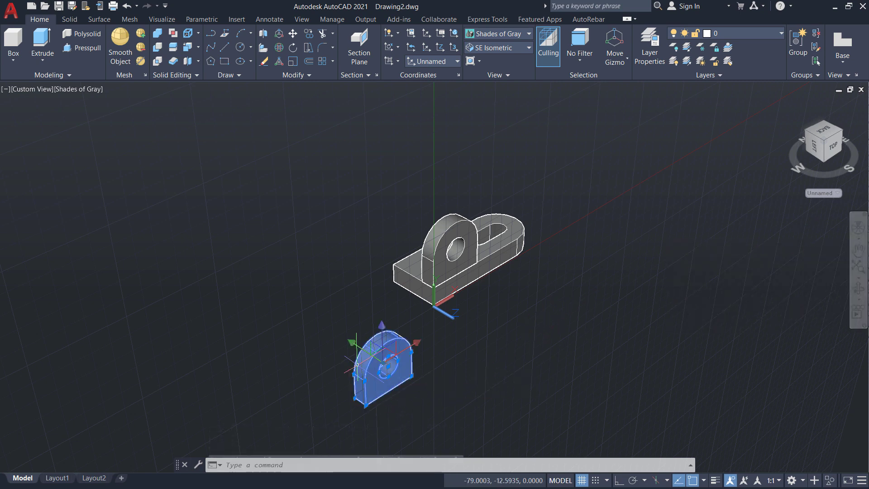
pyautogui.click(293, 33)
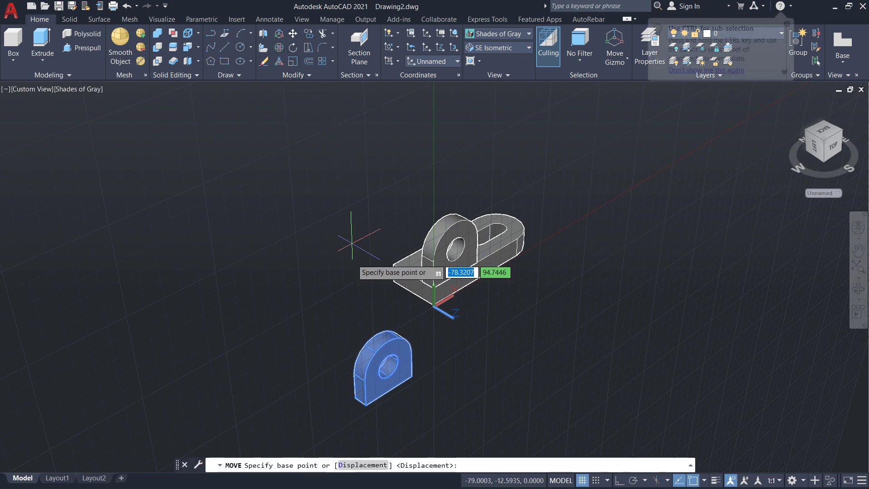
pyautogui.click(356, 398)
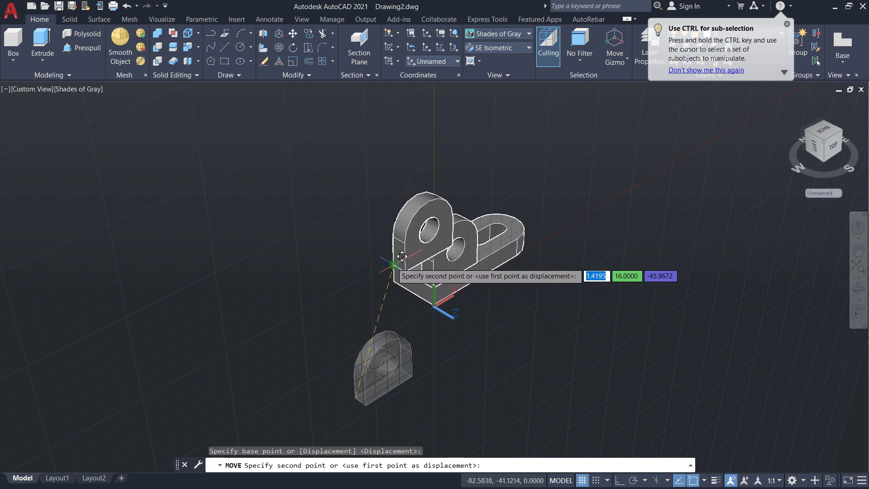
pyautogui.click(394, 265)
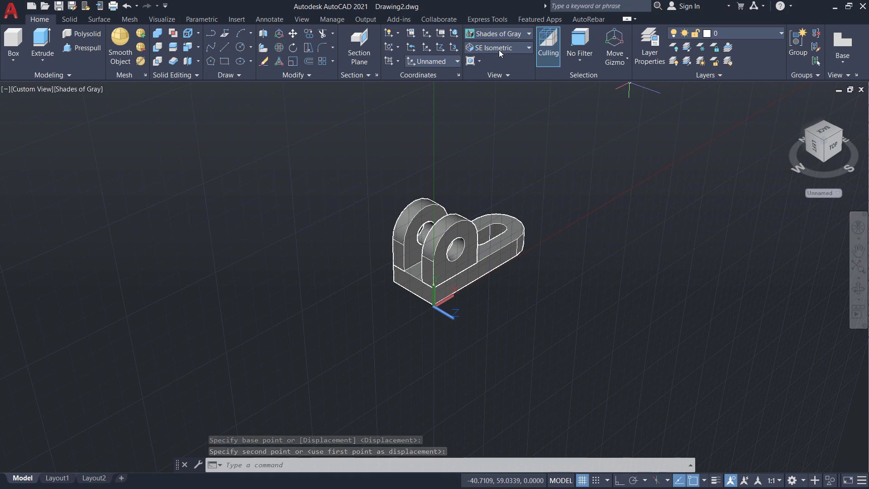
# Restore the SE Isometric view and switch to 3D Introduction Lecture.pdf in Adobe Acrobat to compare the model with the reference bracket.
pyautogui.click(514, 47)
pyautogui.click(508, 140)
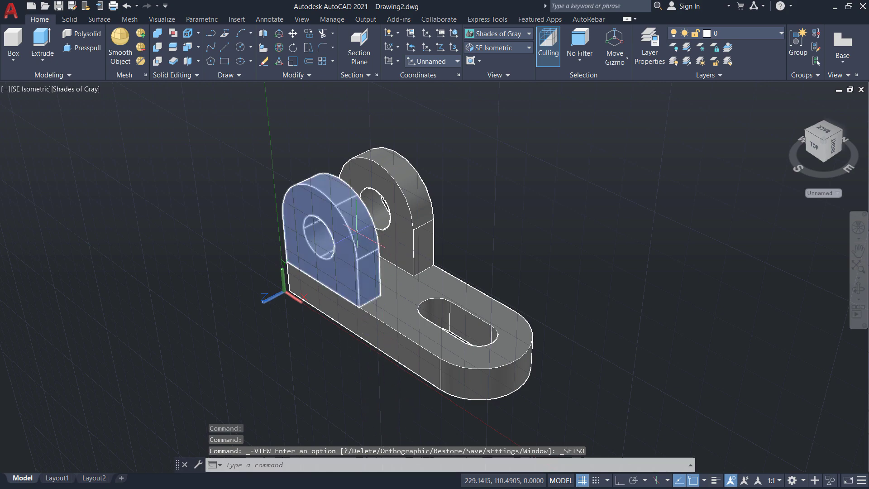
pyautogui.press('super')
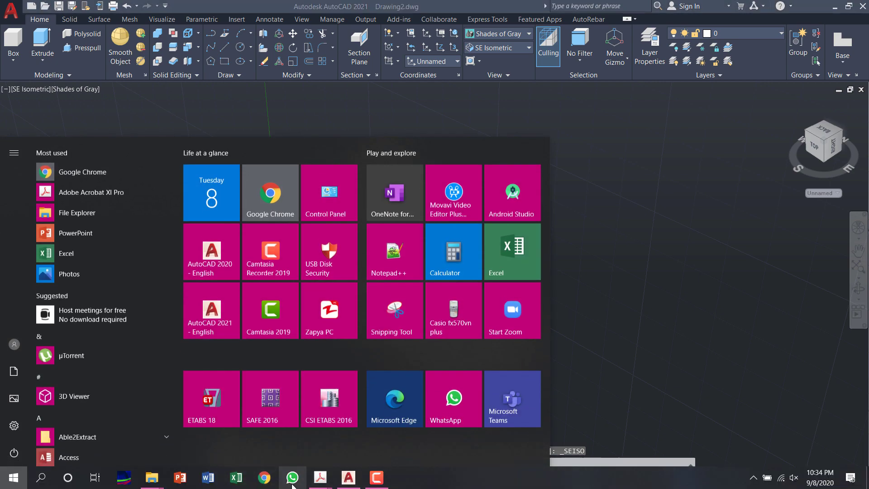
pyautogui.moveTo(321, 479)
pyautogui.click(362, 421)
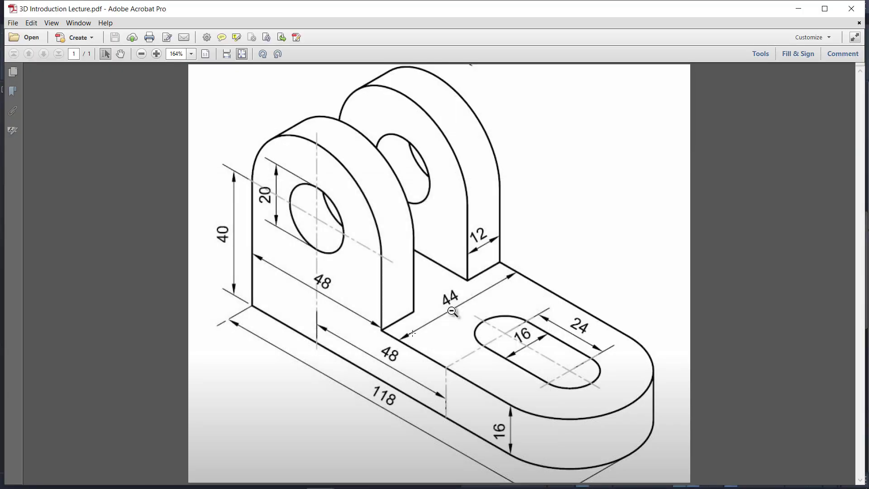